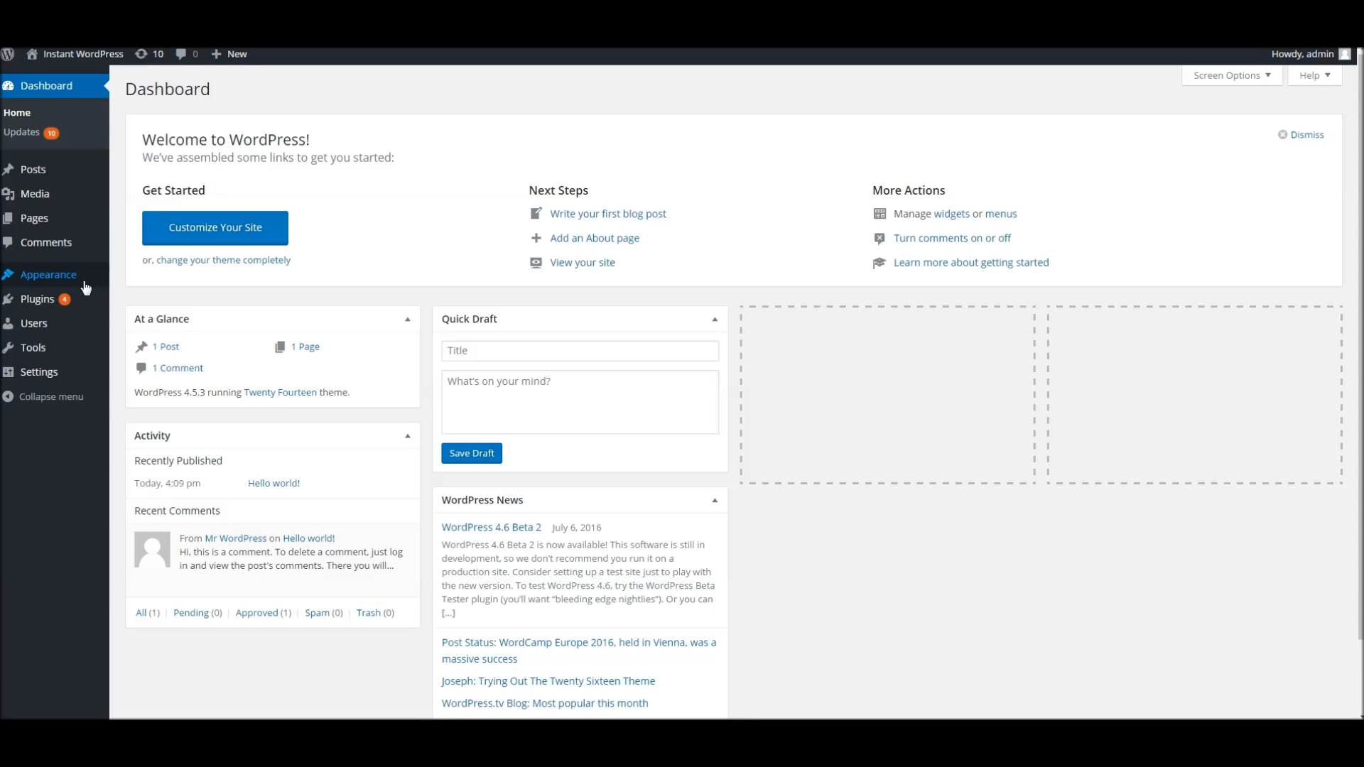
Install a new theme from galleyWP.zip on the Desktop and activate it.
{"action": "mouse_move", "coordinate": [91, 286]}
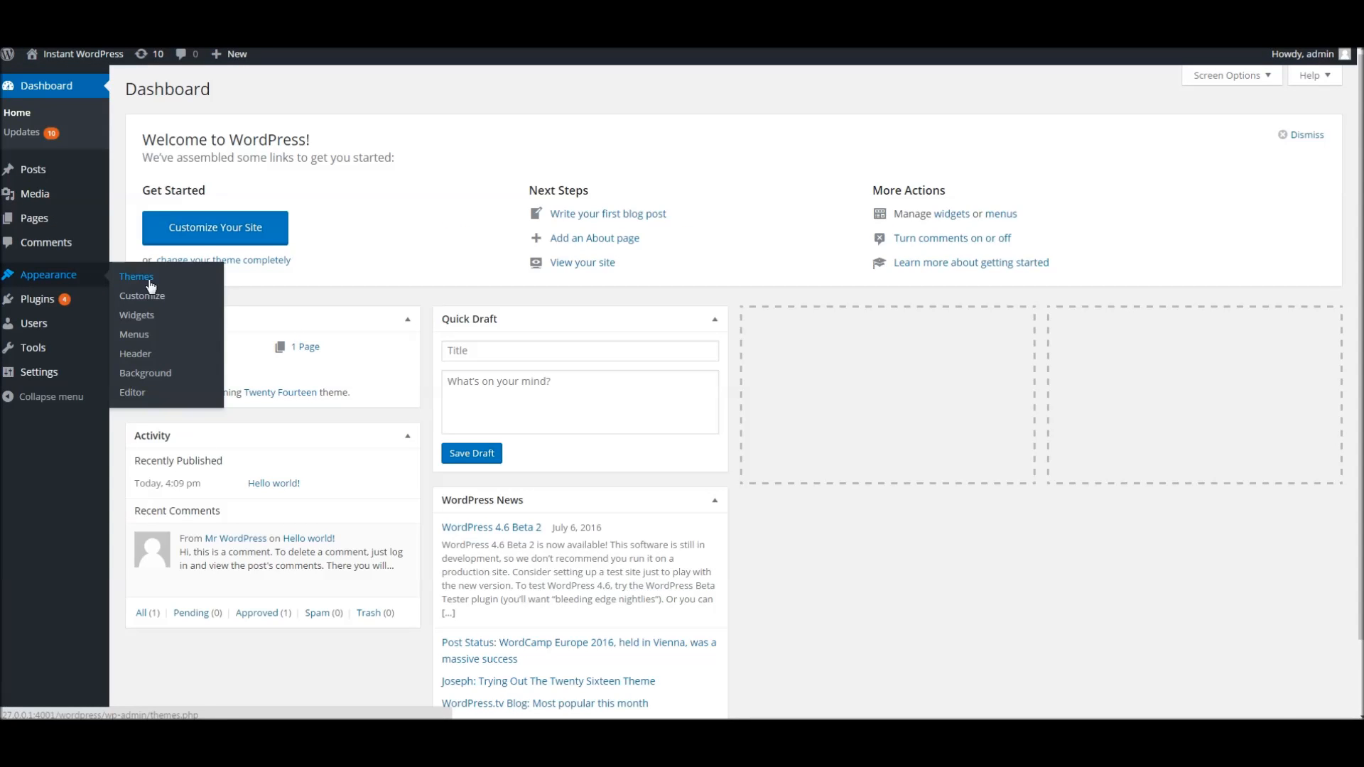
{"action": "left_click", "coordinate": [177, 277]}
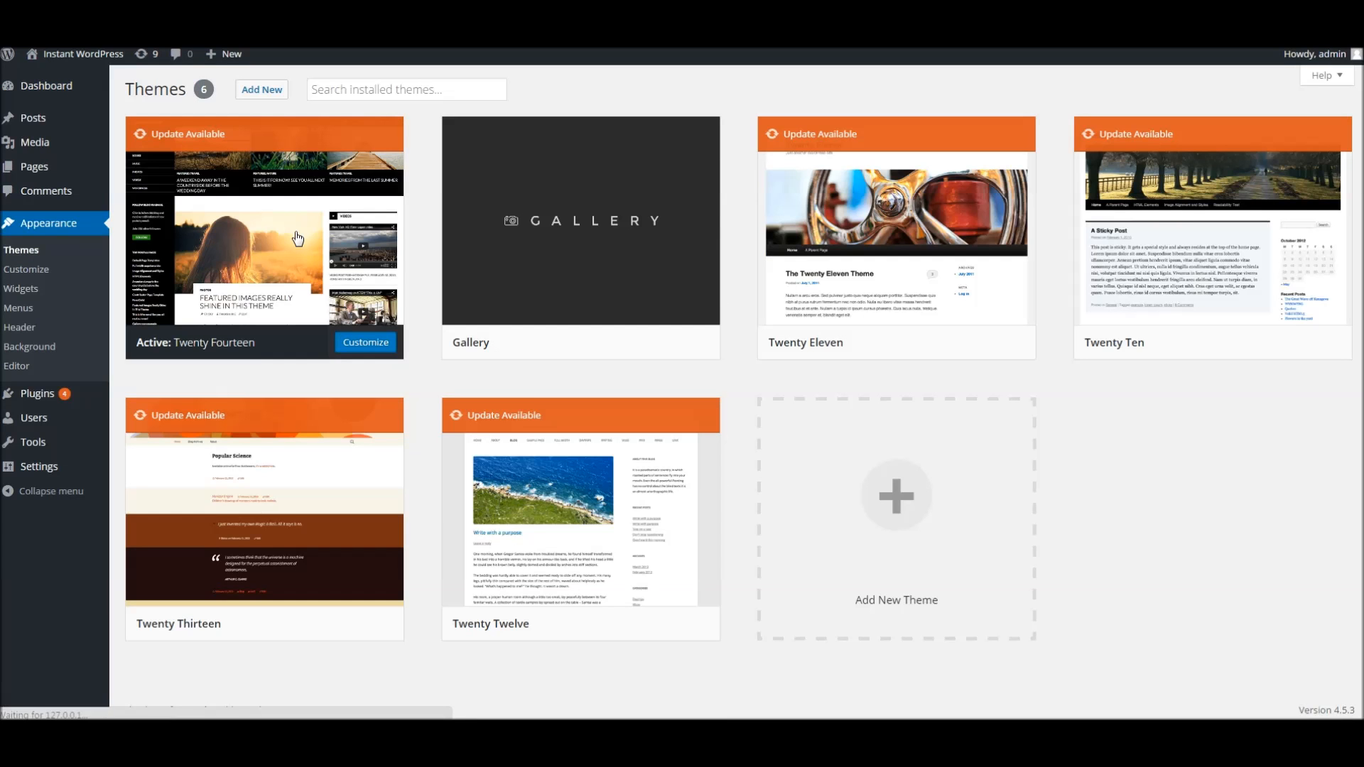
{"action": "left_click", "coordinate": [247, 103]}
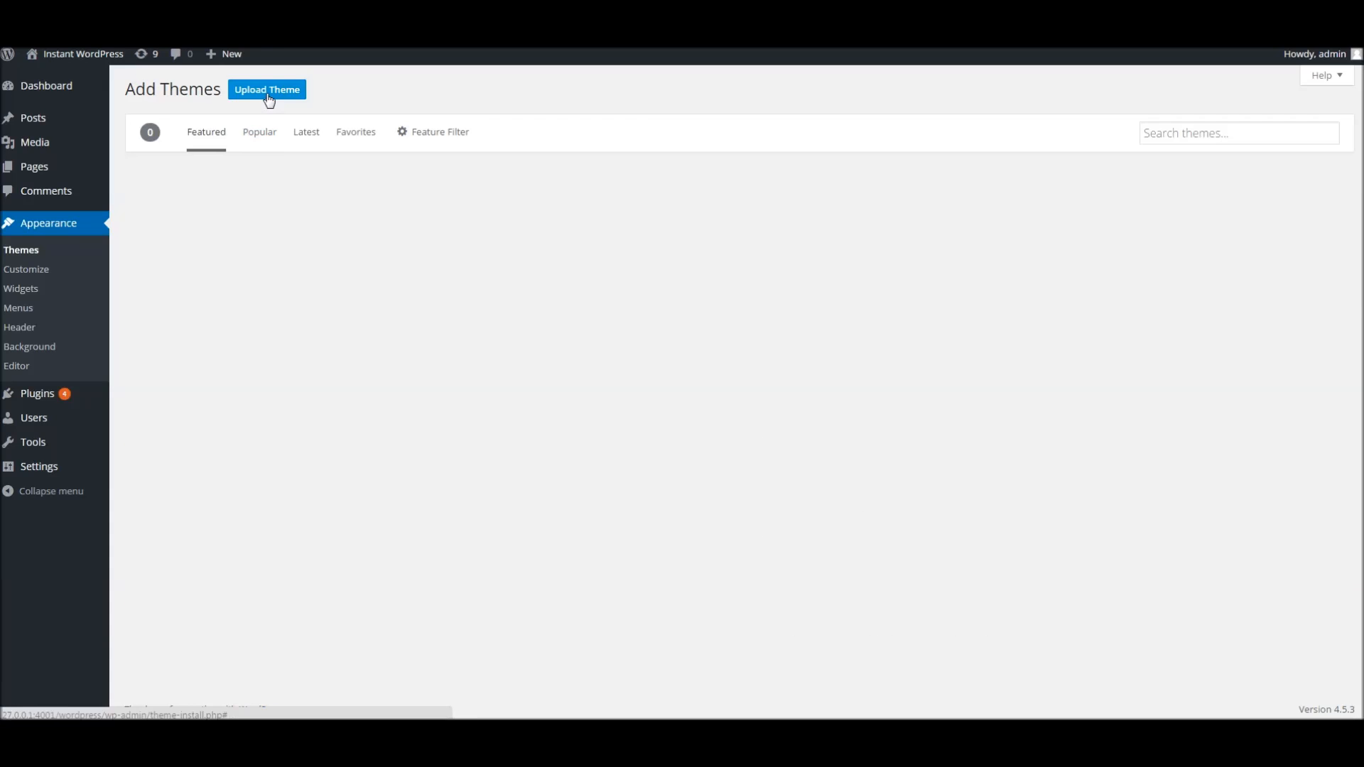
{"action": "left_click", "coordinate": [269, 101]}
{"action": "left_click", "coordinate": [657, 221]}
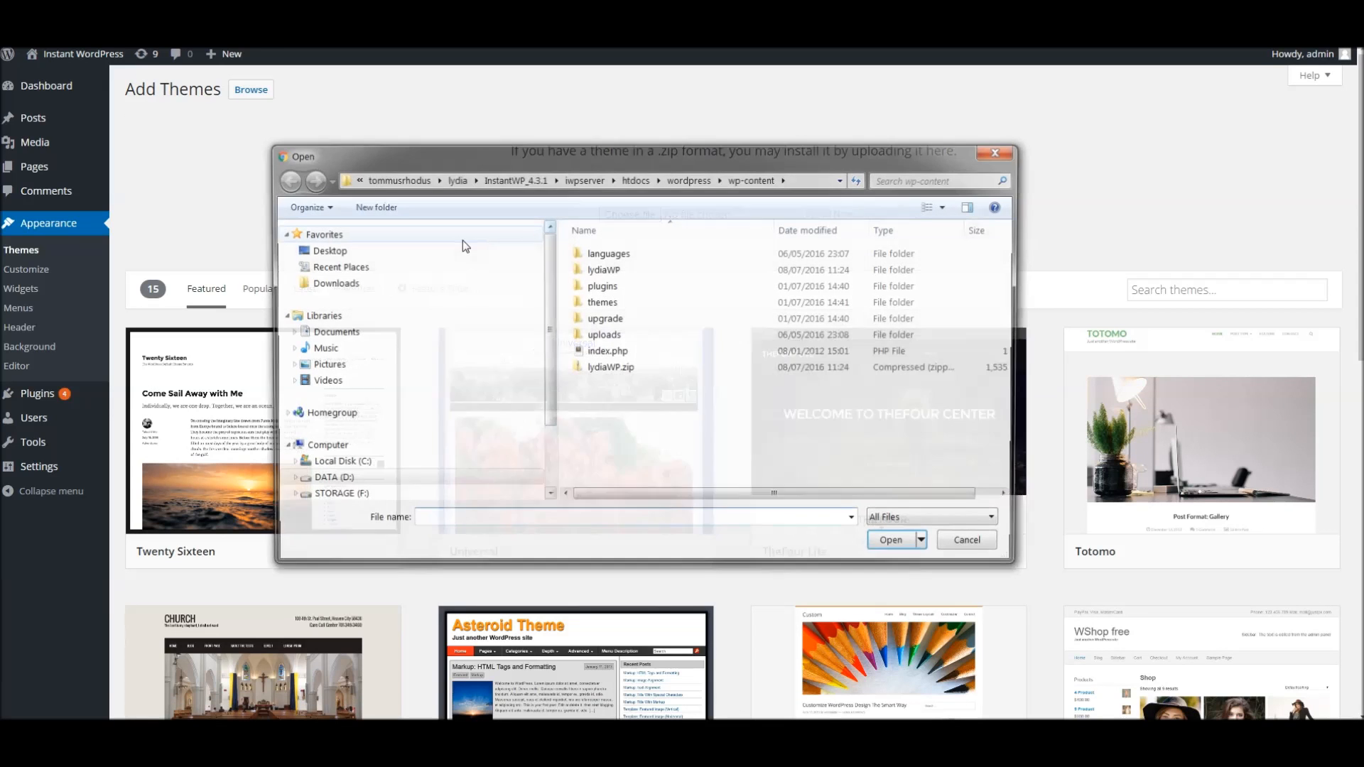
{"action": "left_click", "coordinate": [330, 250]}
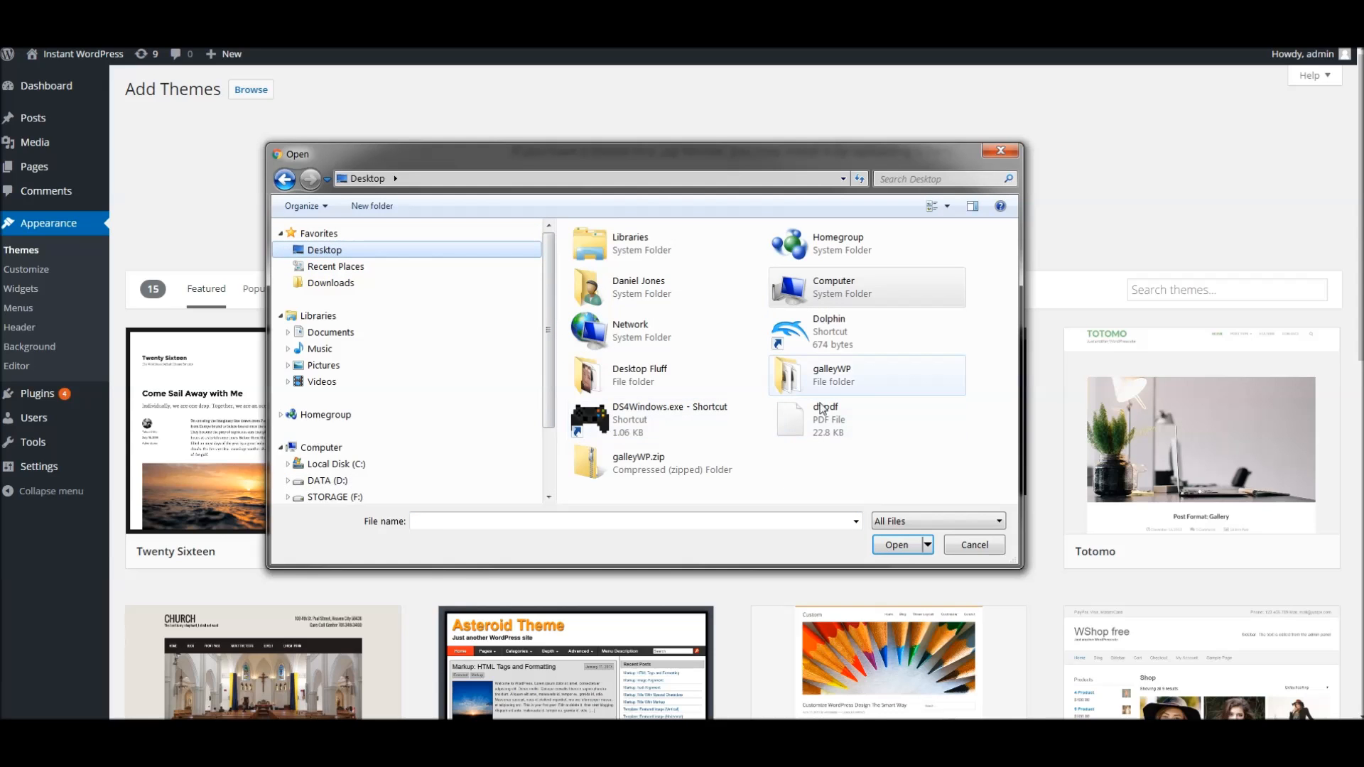
{"action": "double_click", "coordinate": [707, 457]}
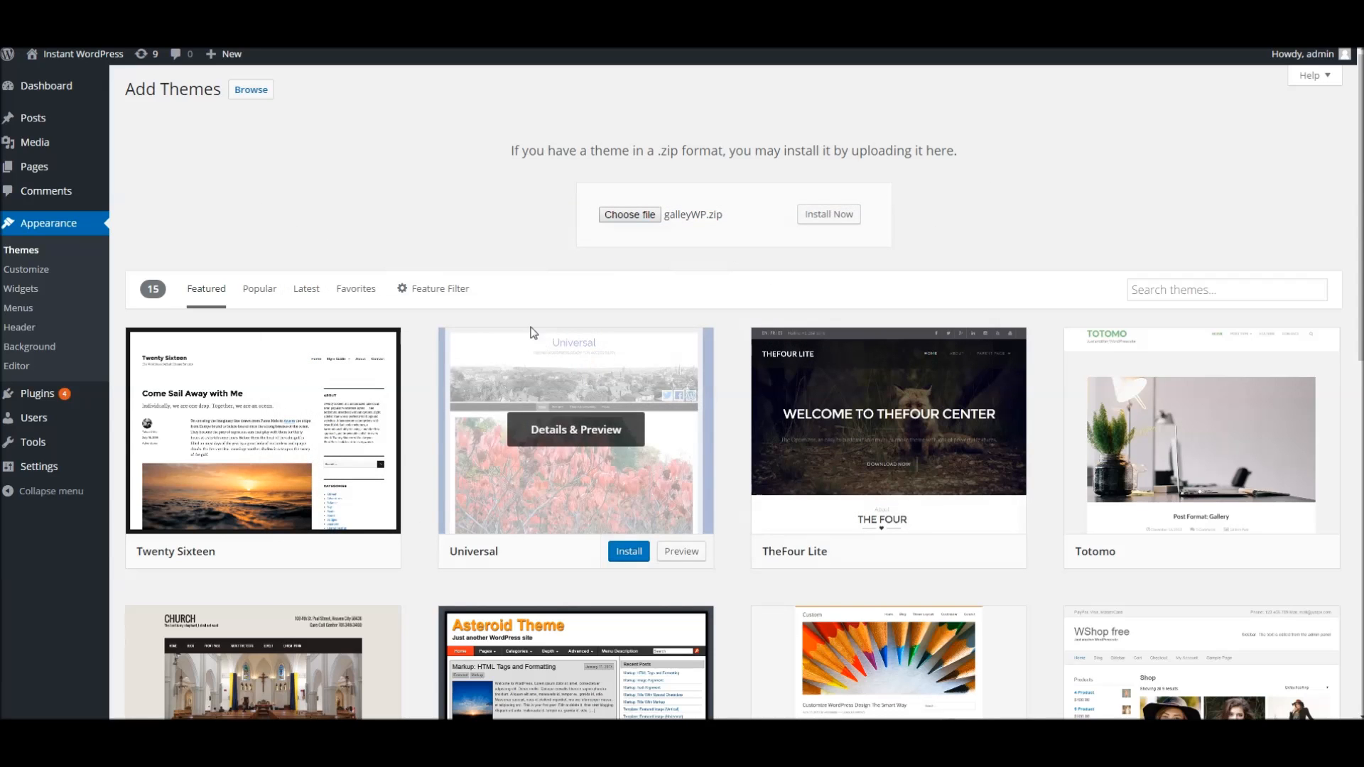
{"action": "left_click", "coordinate": [829, 223]}
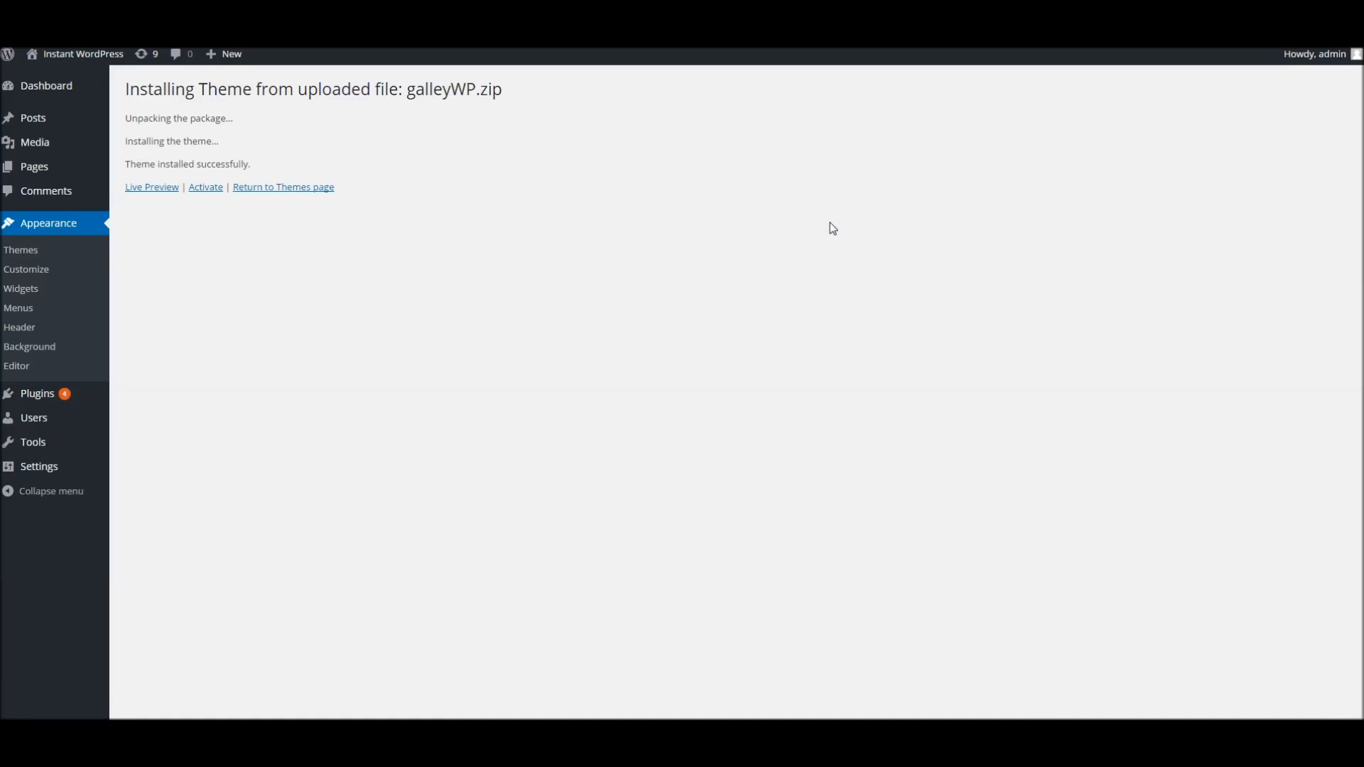
{"action": "left_click", "coordinate": [213, 189]}
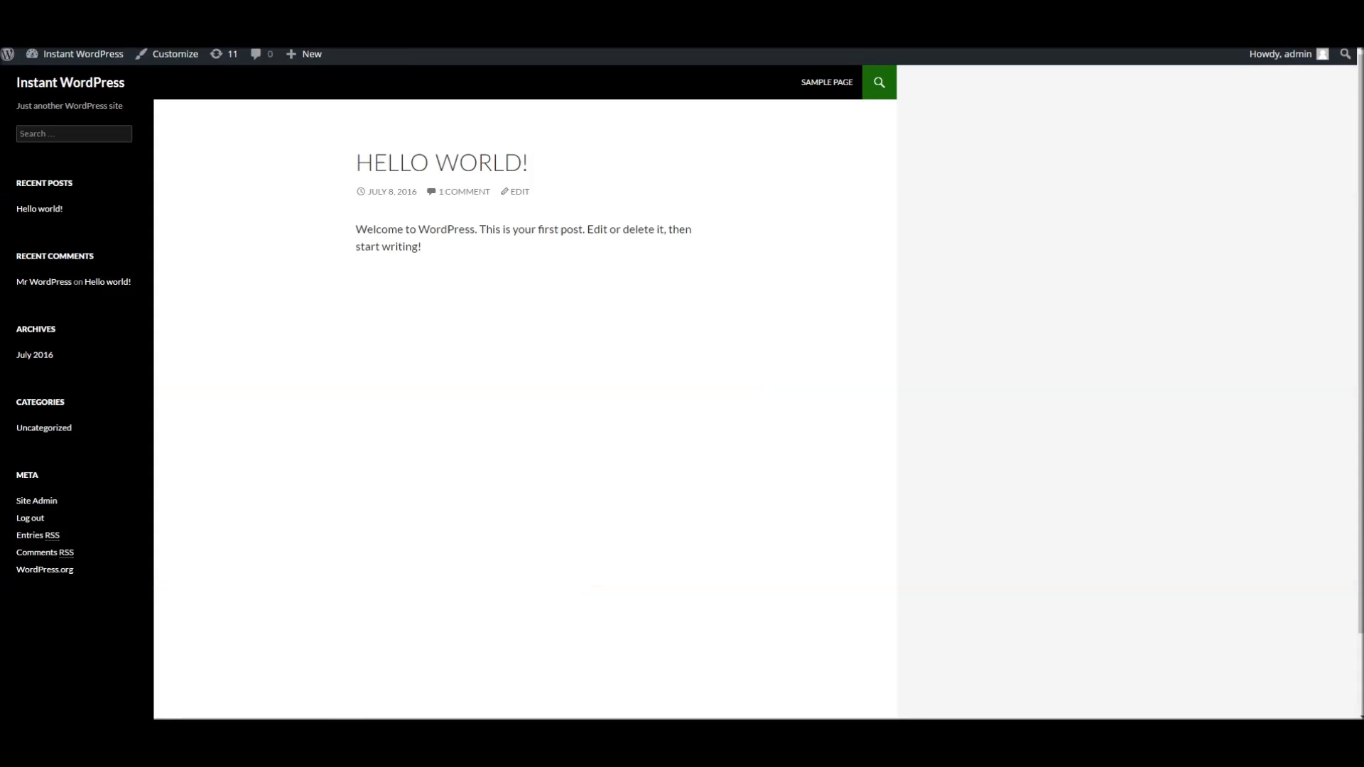
Reload the site's front page and look over how it displays with the Gallery theme.
{"action": "right_click", "coordinate": [217, 51]}
{"action": "key", "text": "Escape"}
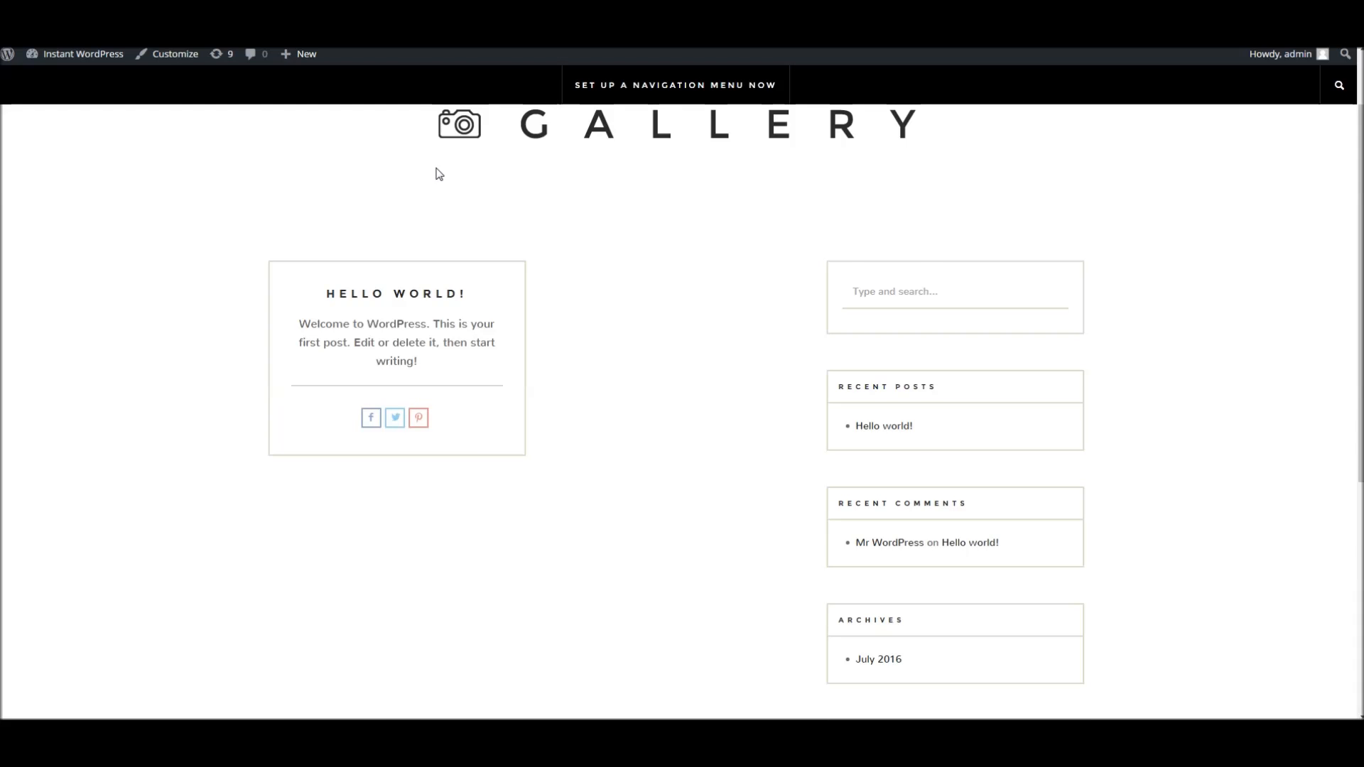
{"action": "scroll", "coordinate": [600, 278], "scroll_direction": "down", "scroll_amount": 5}
{"action": "scroll", "coordinate": [600, 278], "scroll_direction": "up", "scroll_amount": 7}
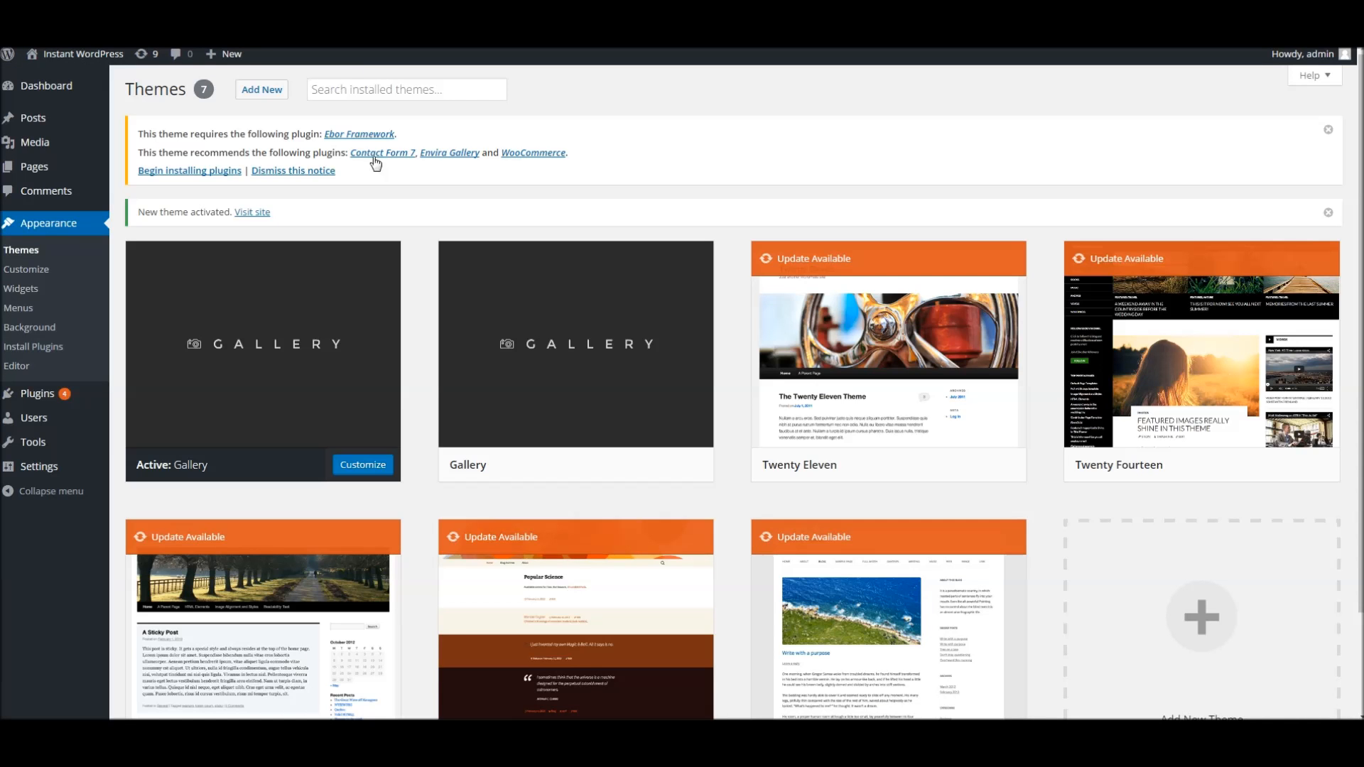
Bulk-install the theme's required and recommended plugins: Ebor Framework, Contact Form 7, Envira Gallery and WooCommerce.
{"action": "left_click_drag", "start_coordinate": [136, 133], "coordinate": [612, 185]}
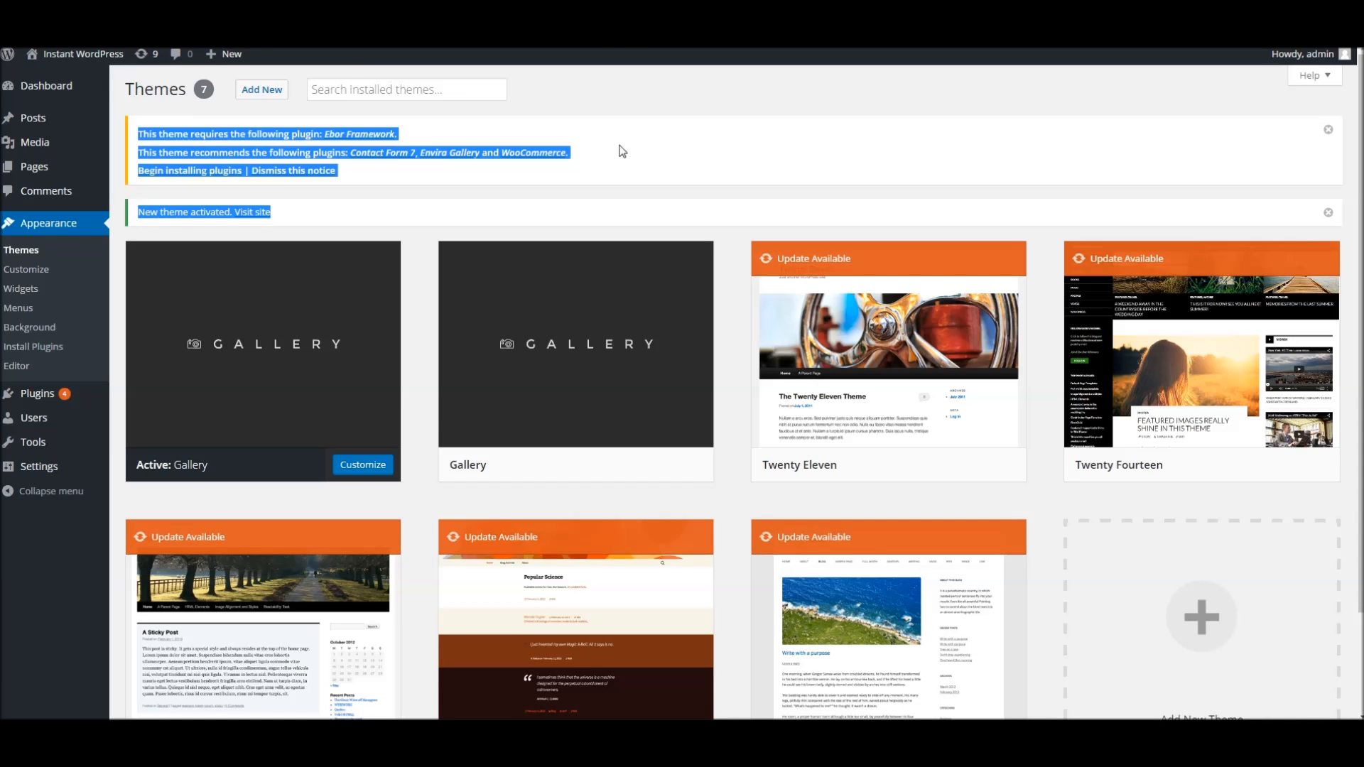
{"action": "left_click", "coordinate": [618, 147]}
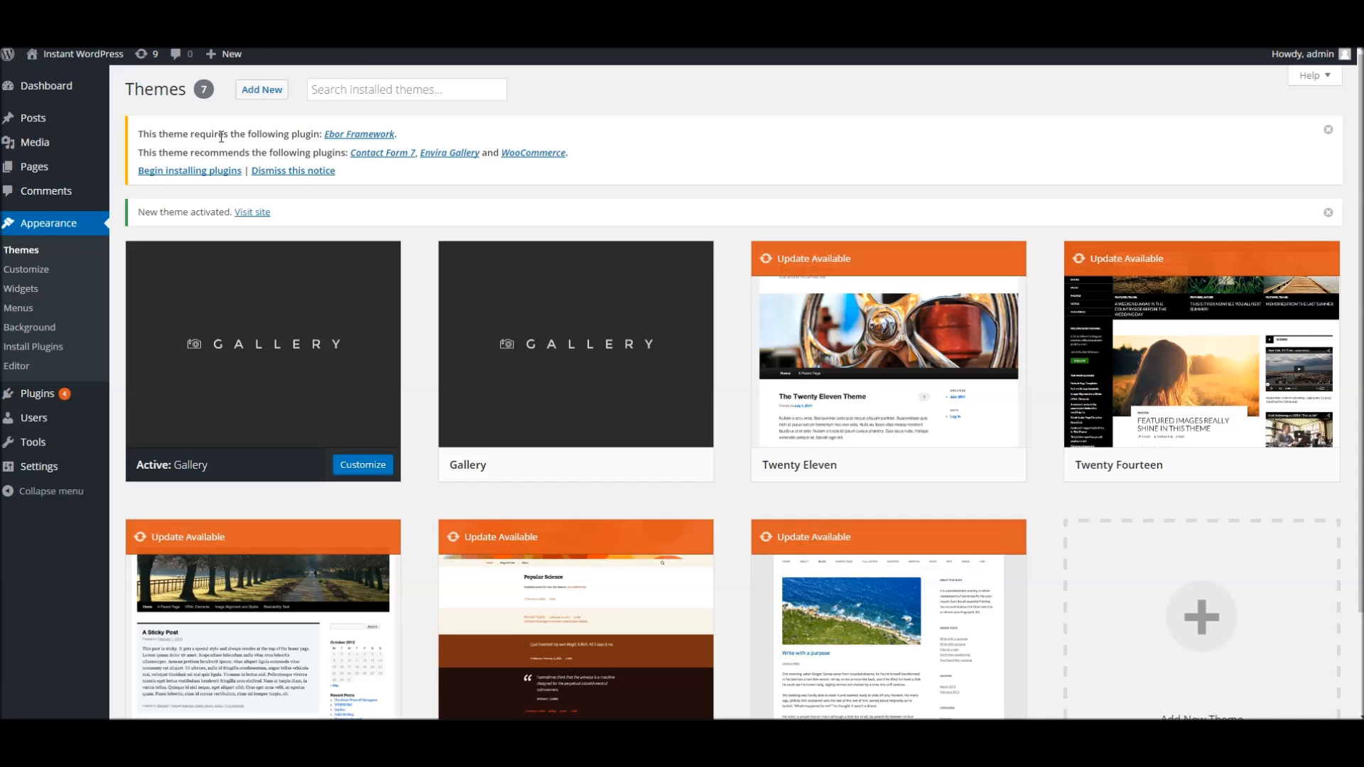
{"action": "left_click", "coordinate": [224, 172]}
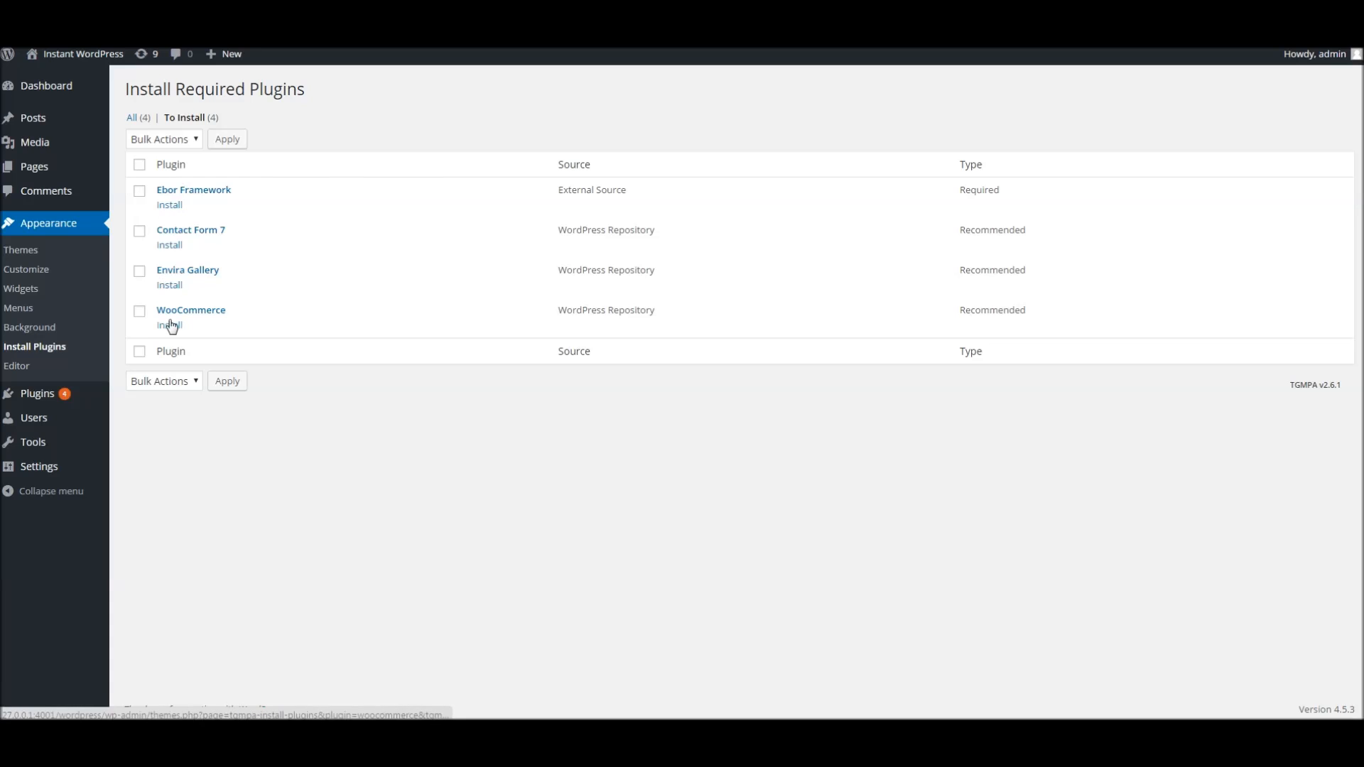
{"action": "left_click", "coordinate": [140, 165]}
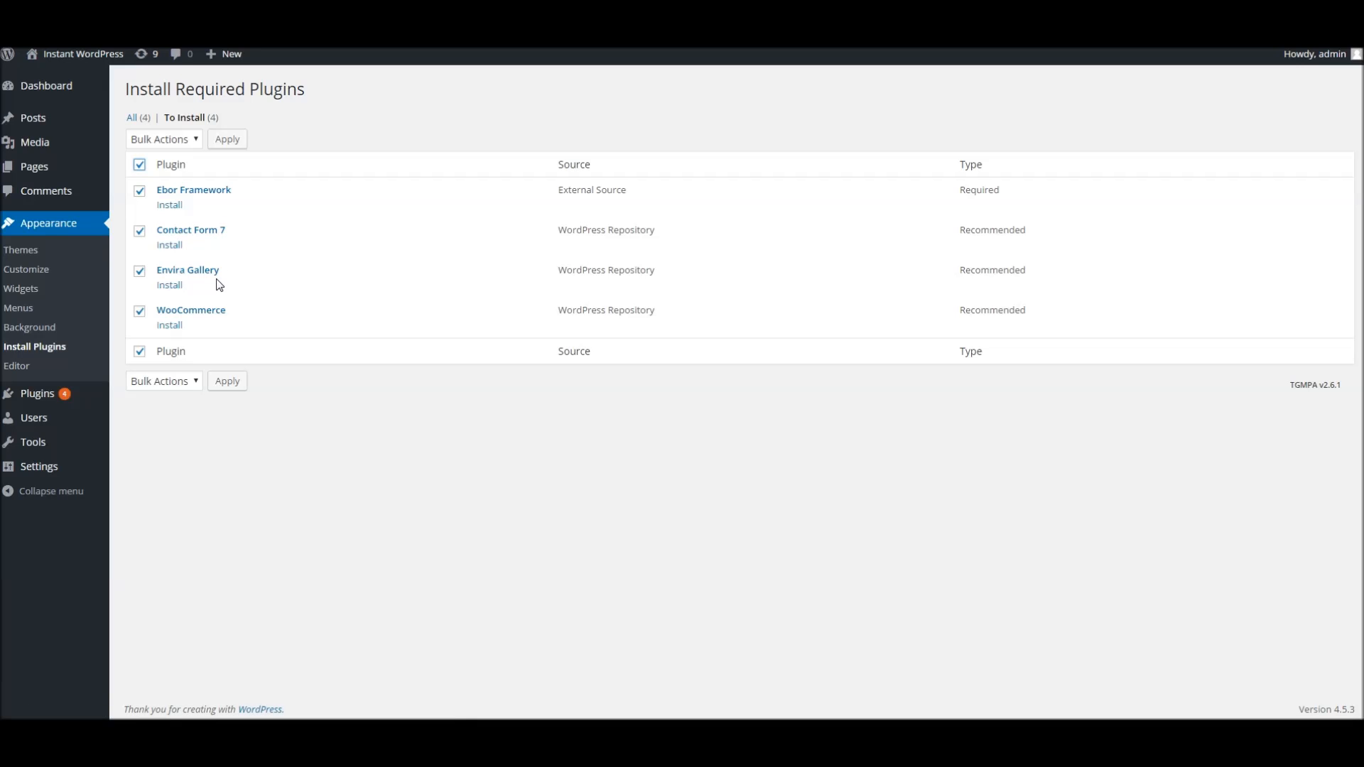
{"action": "left_click", "coordinate": [171, 140]}
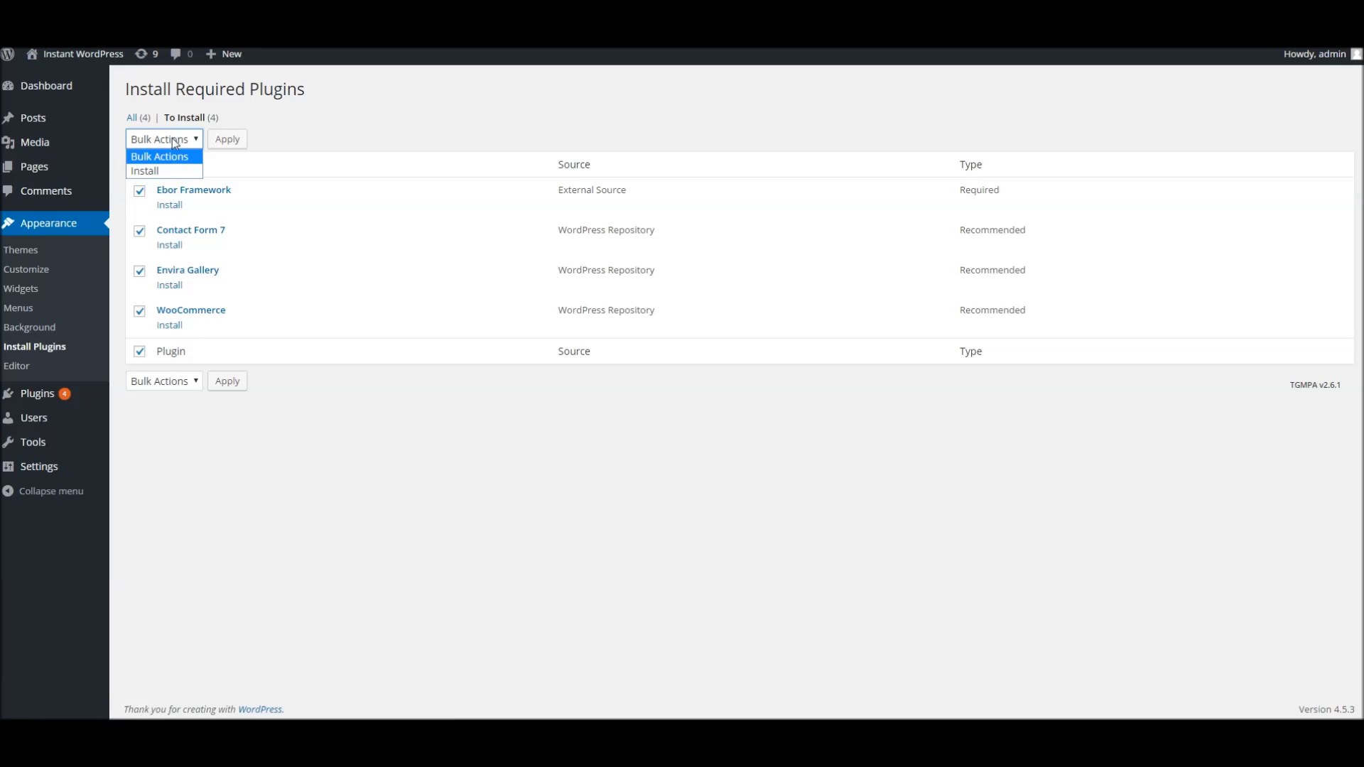
{"action": "left_click", "coordinate": [170, 169]}
{"action": "left_click", "coordinate": [226, 140]}
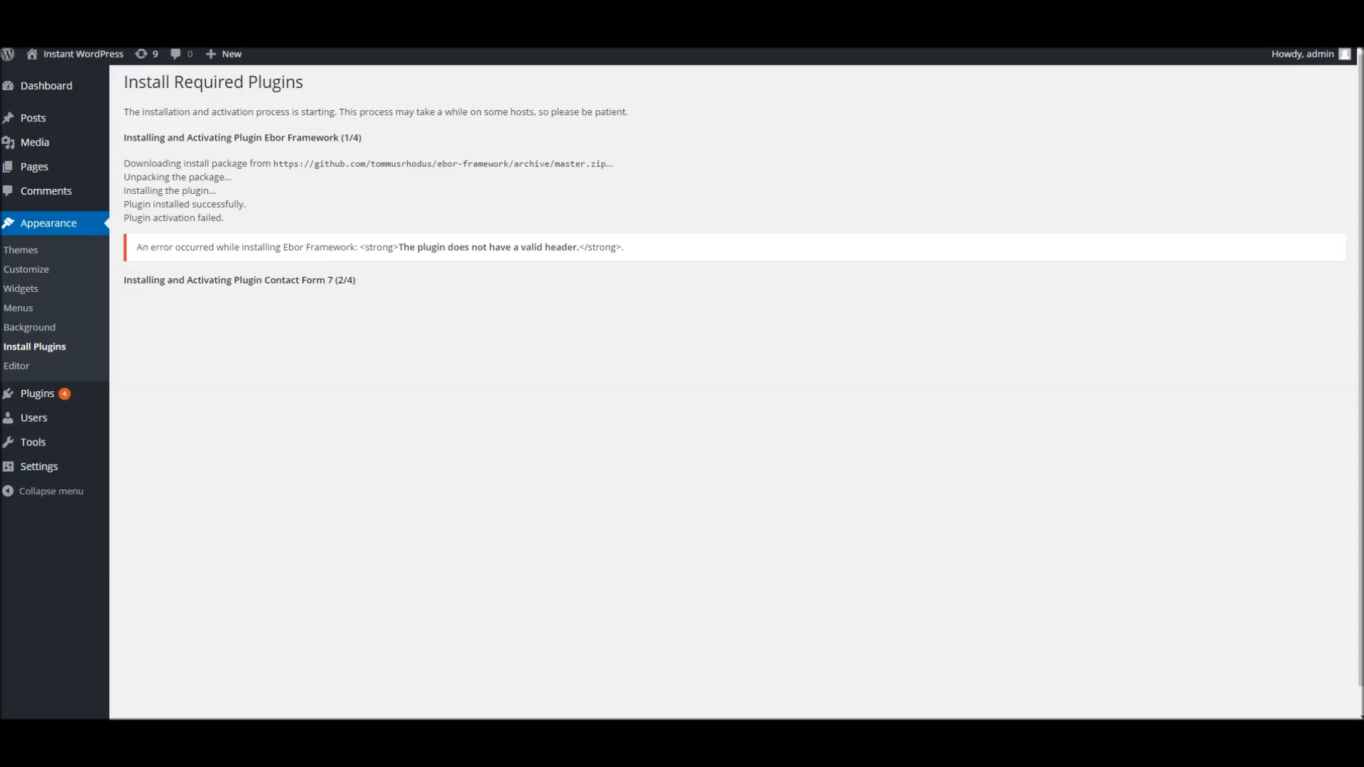
{"action": "left_click_drag", "start_coordinate": [226, 247], "coordinate": [496, 247]}
{"action": "left_click", "coordinate": [537, 242]}
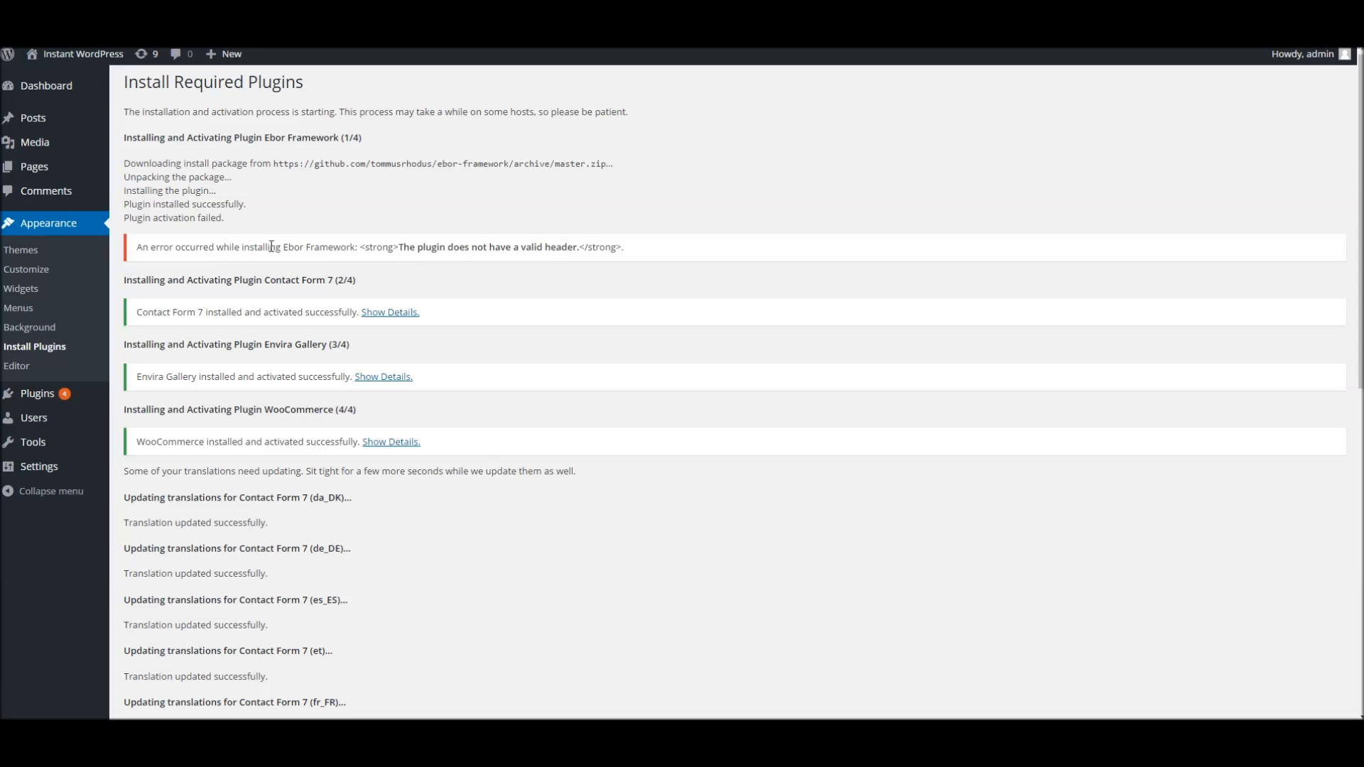
{"action": "left_click_drag", "start_coordinate": [176, 247], "coordinate": [346, 247]}
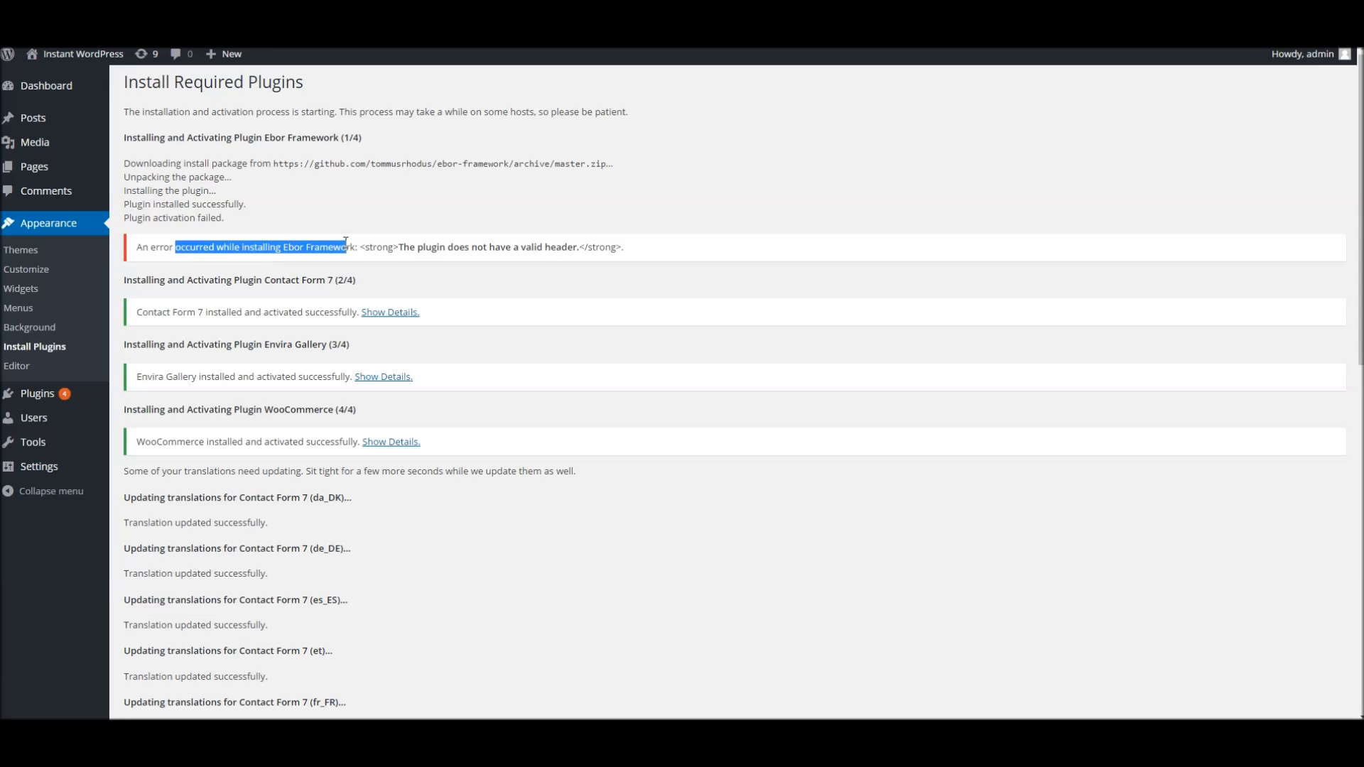
{"action": "left_click", "coordinate": [337, 245]}
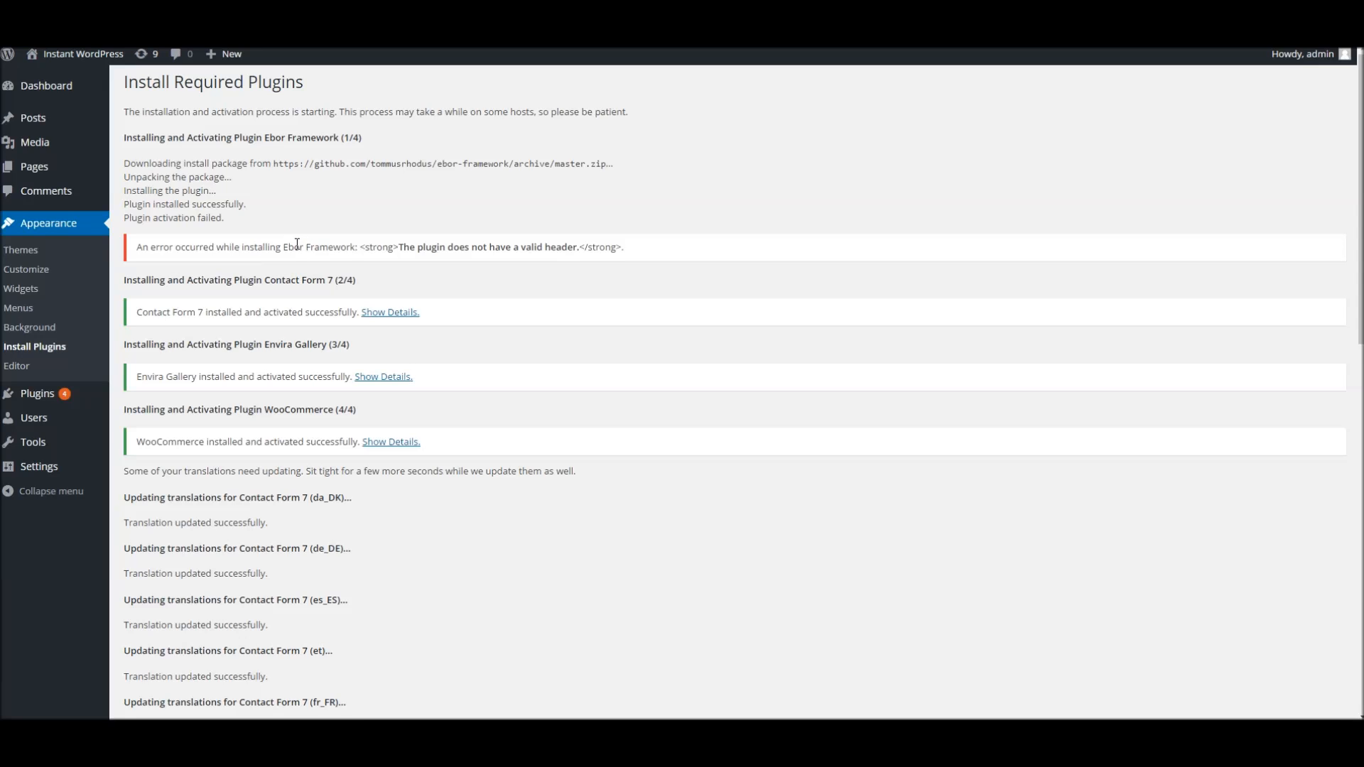
Activate the Ebor Framework plugin among the installed plugins and review the plugin list.
{"action": "mouse_move", "coordinate": [32, 393]}
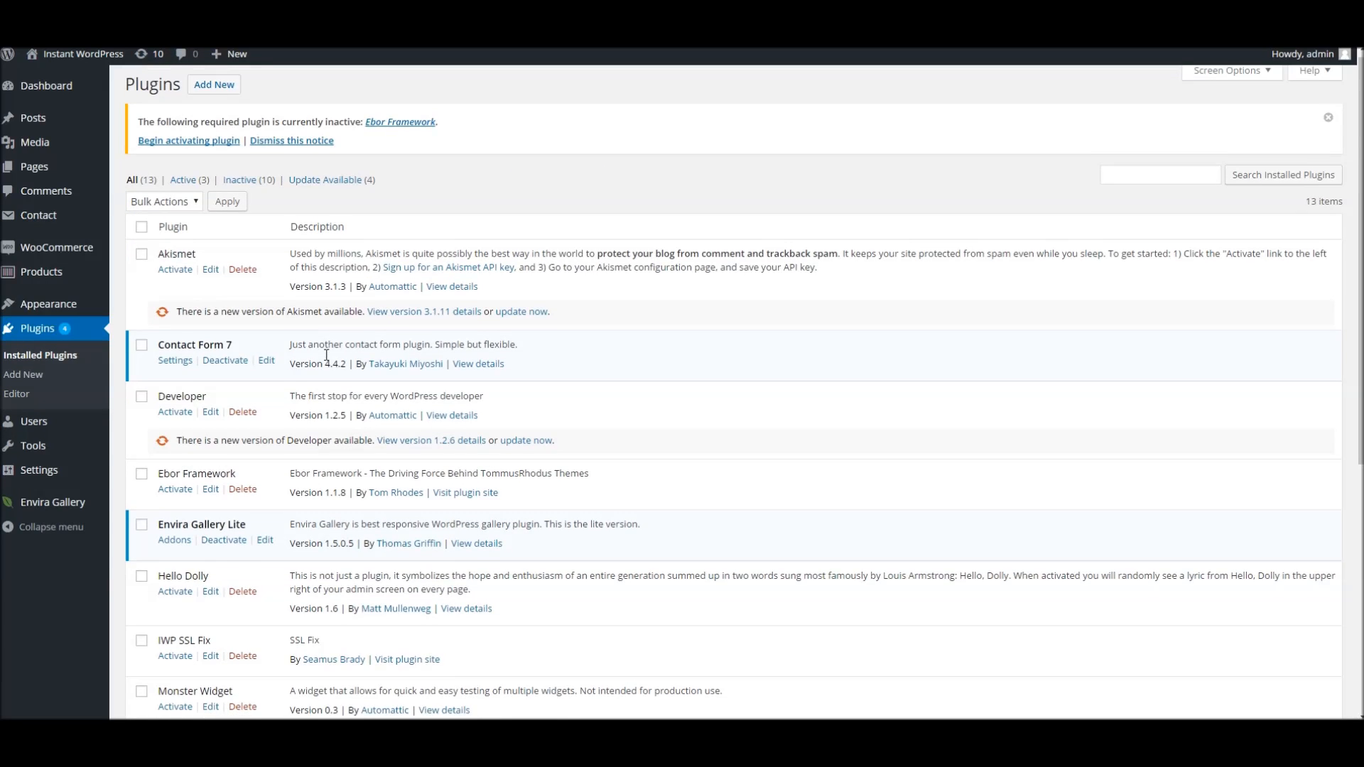
{"action": "scroll", "coordinate": [238, 366], "scroll_direction": "down", "scroll_amount": 3}
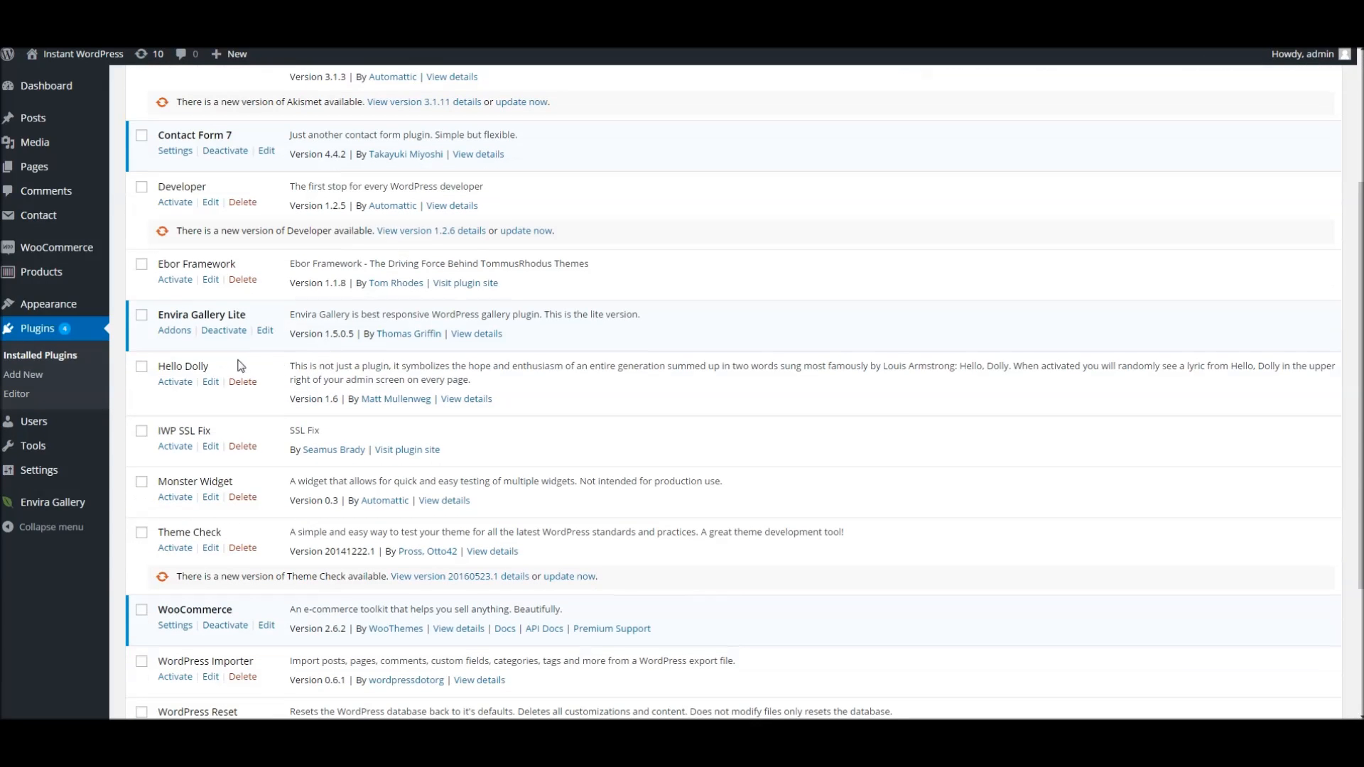
{"action": "left_click", "coordinate": [177, 281]}
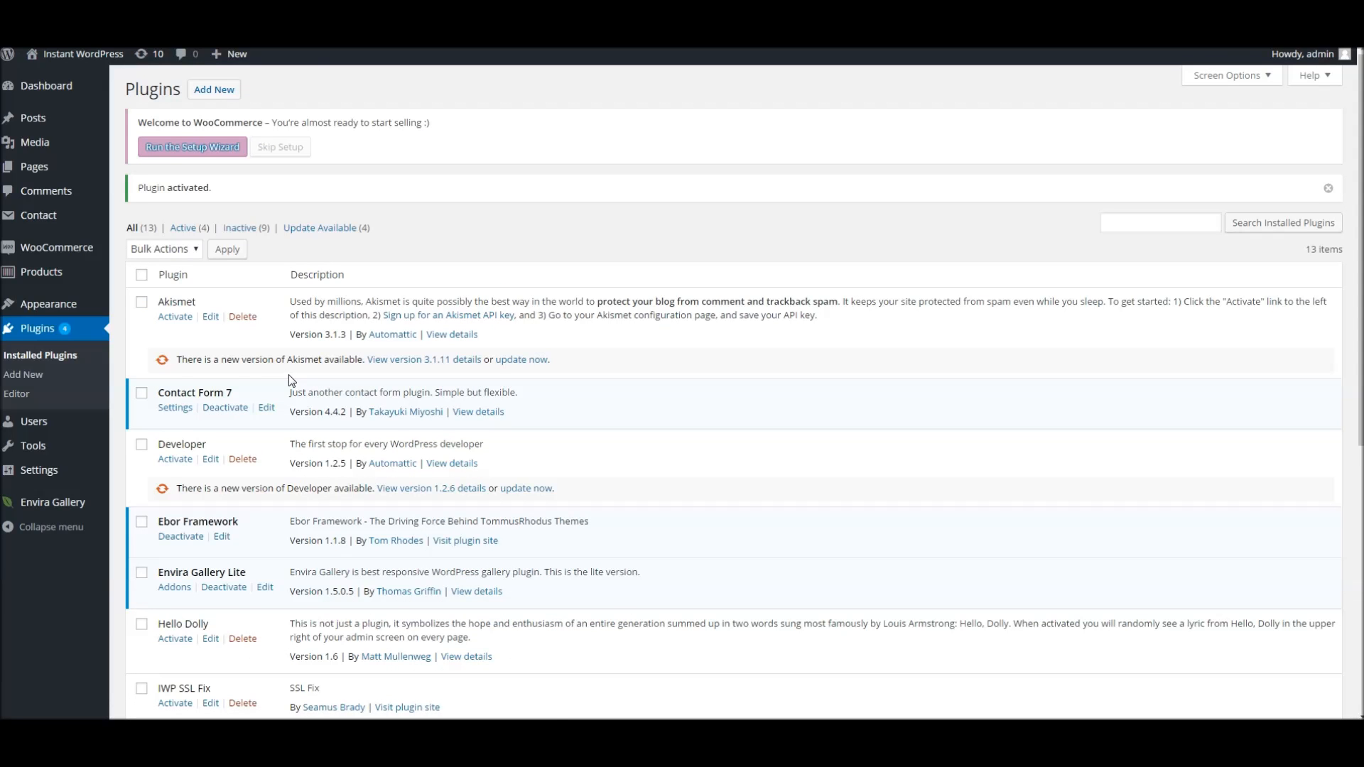
{"action": "scroll", "coordinate": [290, 380], "scroll_direction": "down", "scroll_amount": 5}
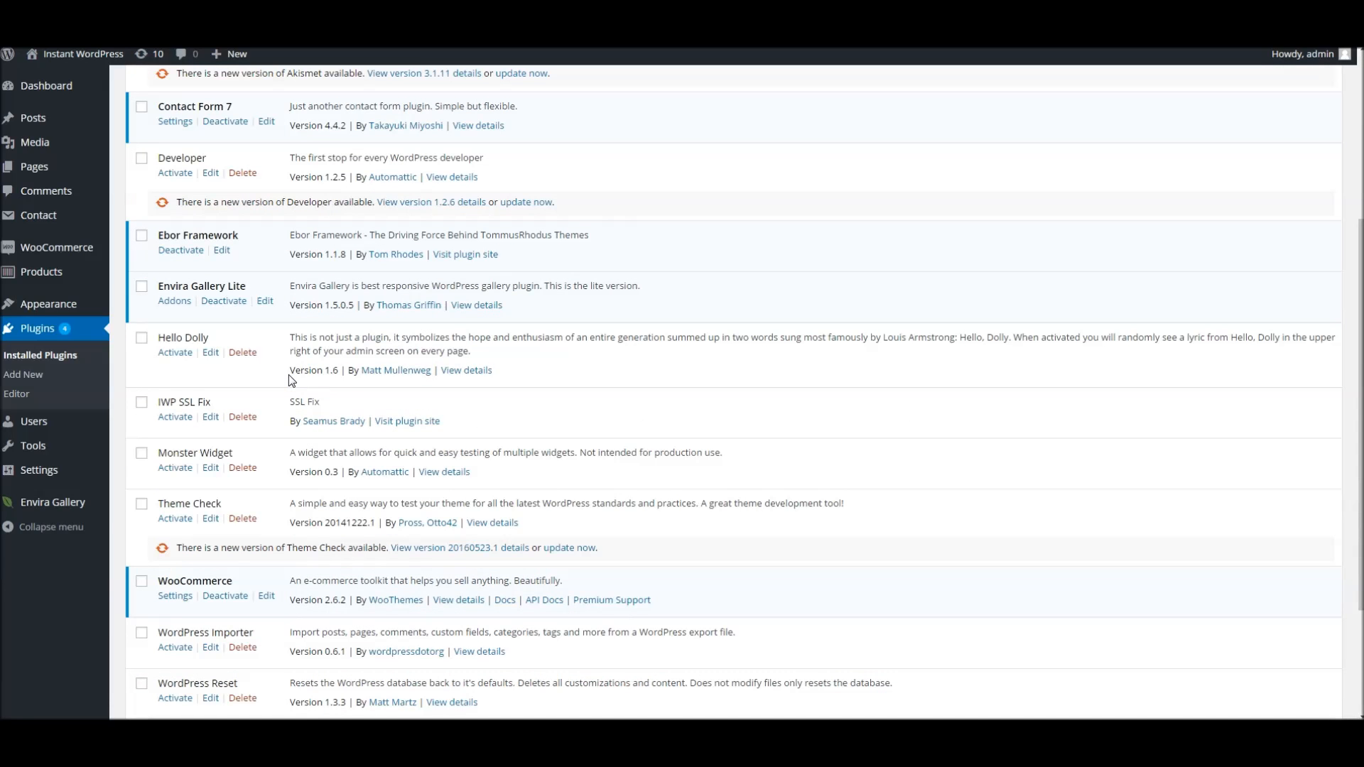
{"action": "scroll", "coordinate": [289, 380], "scroll_direction": "down", "scroll_amount": 3}
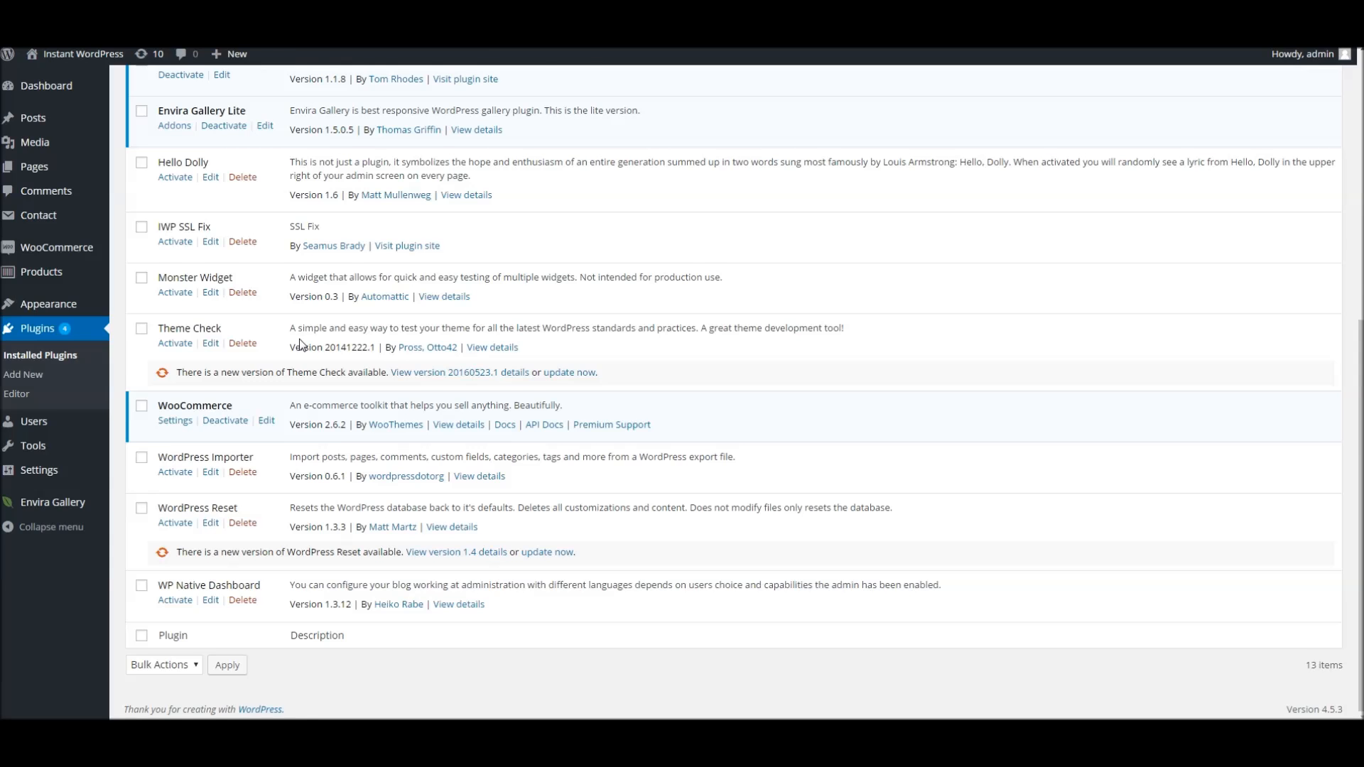
{"action": "scroll", "coordinate": [300, 345], "scroll_direction": "up", "scroll_amount": 5}
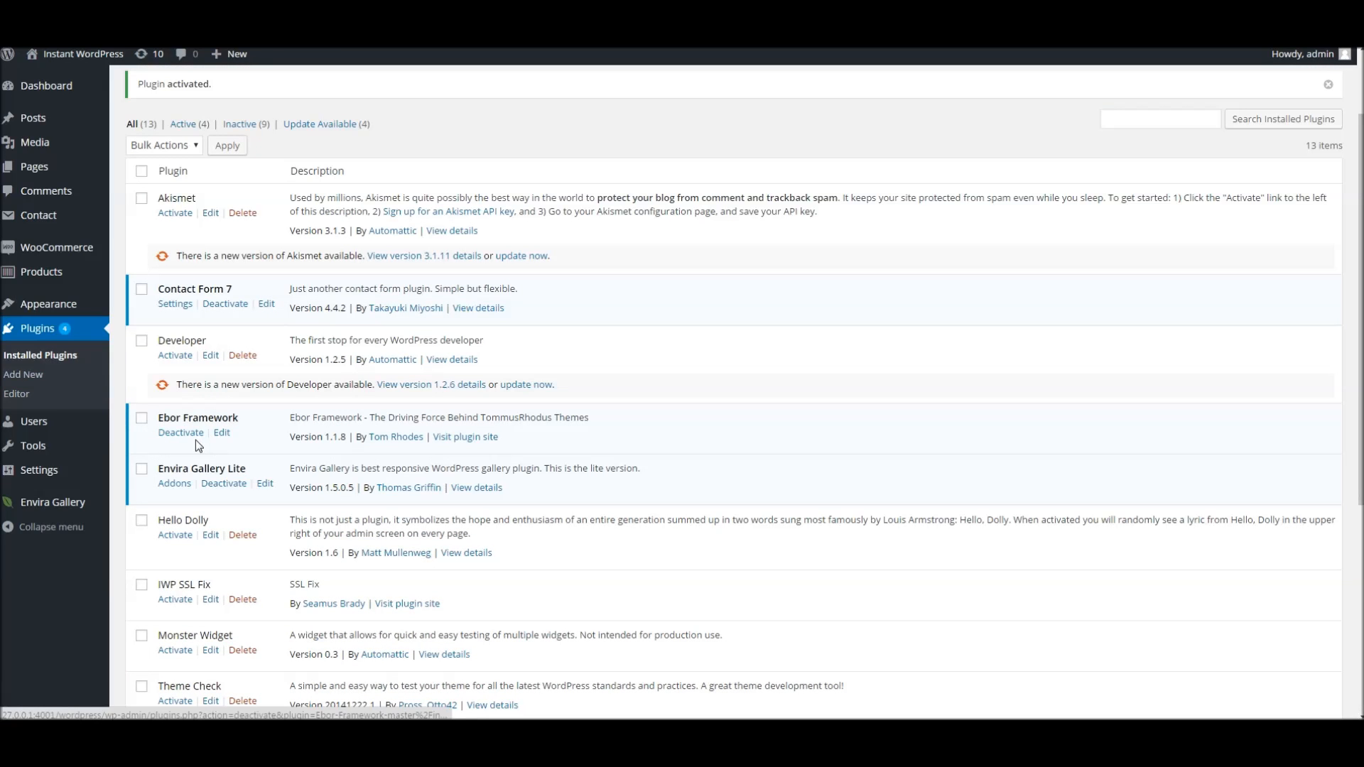
Import the Gallery theme's demo data through the theme customizer and accept the backup confirmation.
{"action": "left_click", "coordinate": [77, 91]}
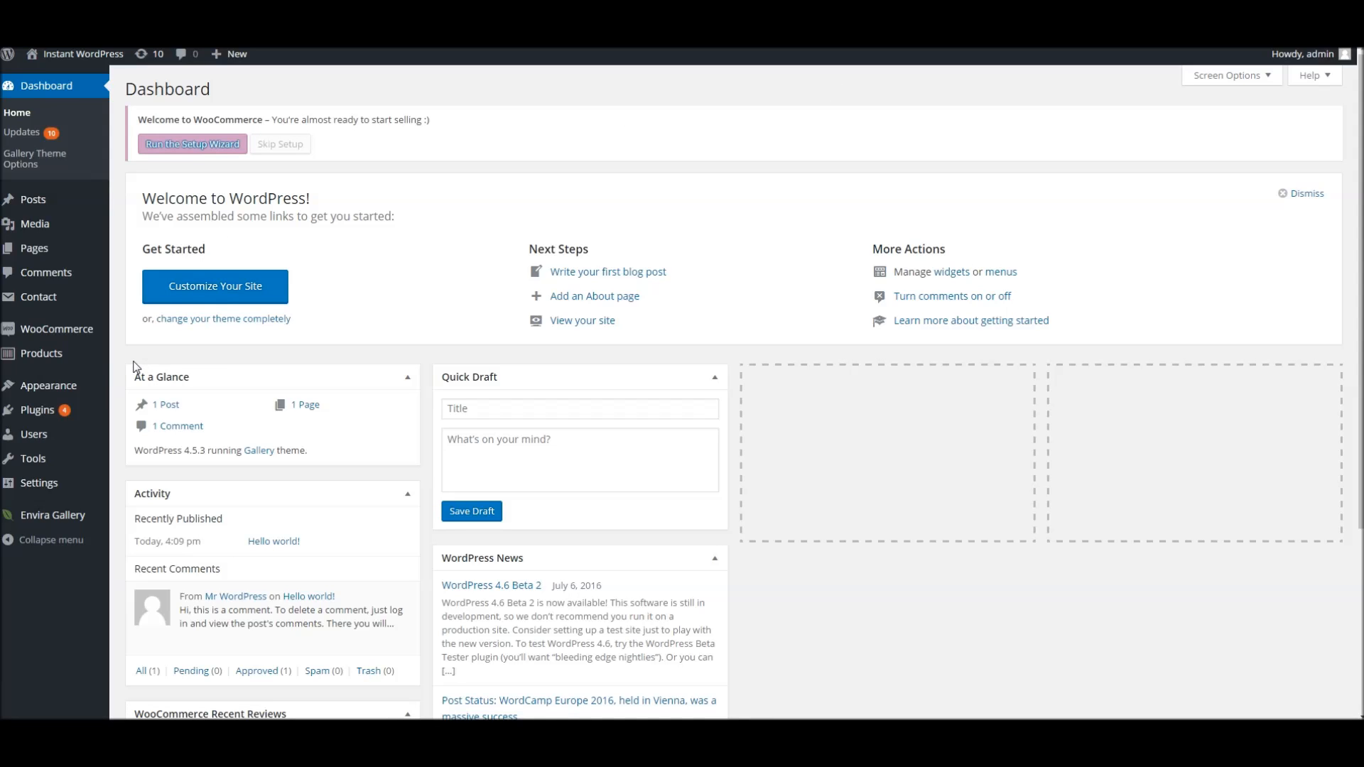
{"action": "mouse_move", "coordinate": [85, 387]}
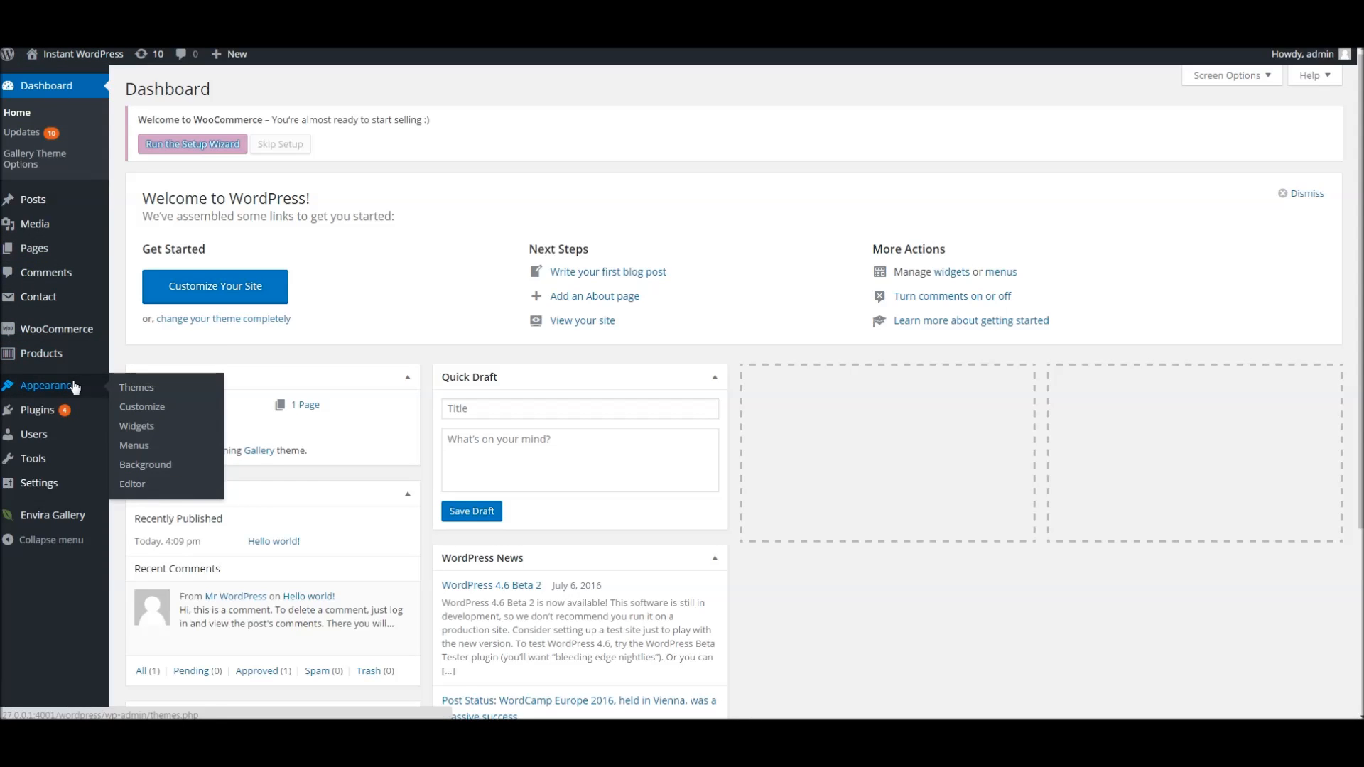
{"action": "left_click", "coordinate": [142, 407]}
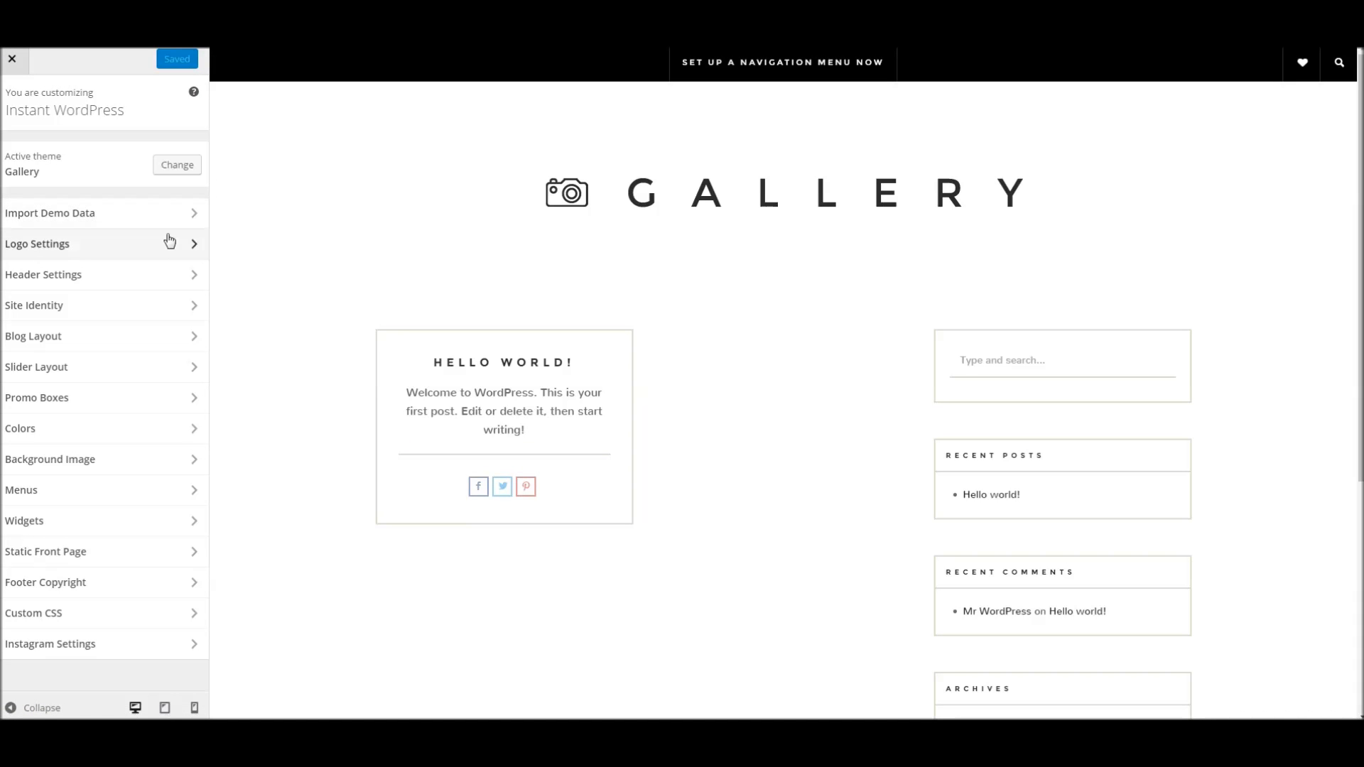
{"action": "left_click", "coordinate": [104, 220]}
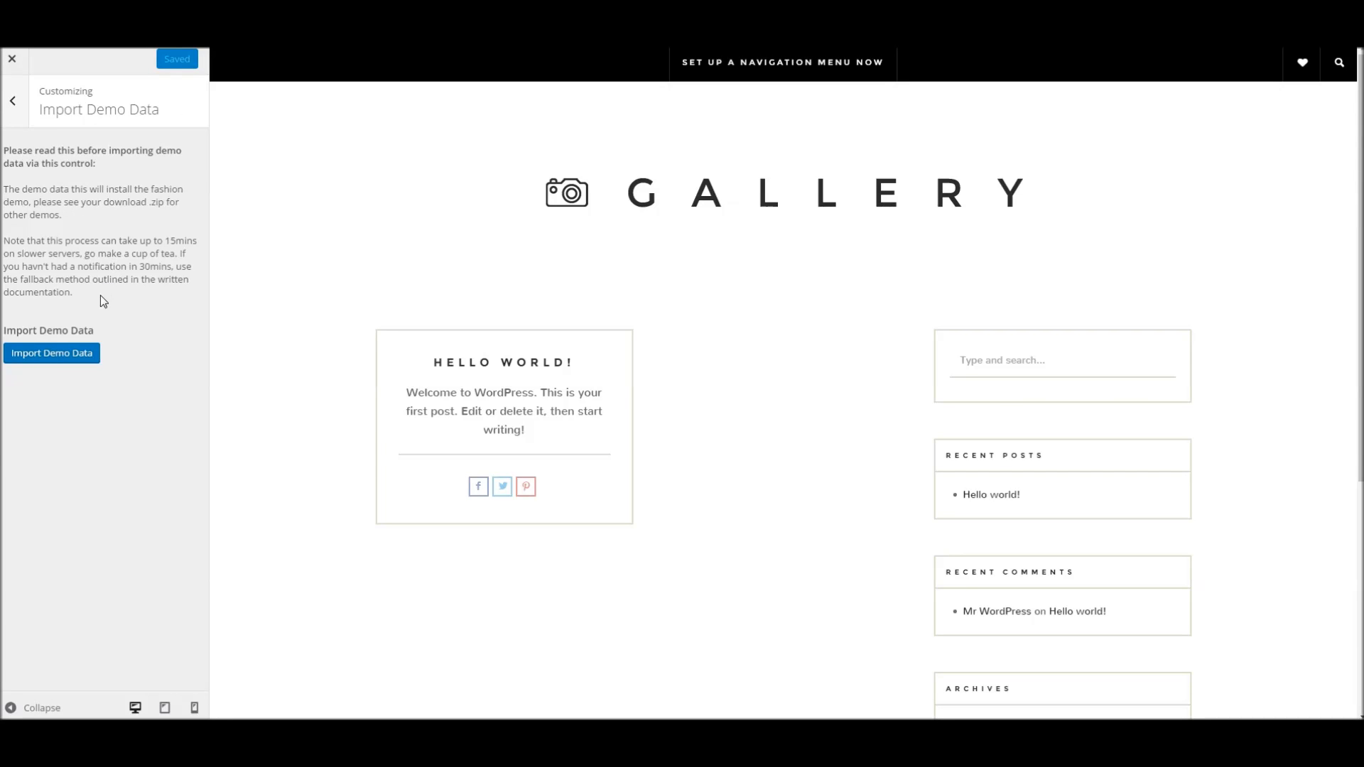
{"action": "left_click_drag", "start_coordinate": [100, 295], "coordinate": [32, 177]}
{"action": "left_click", "coordinate": [57, 198]}
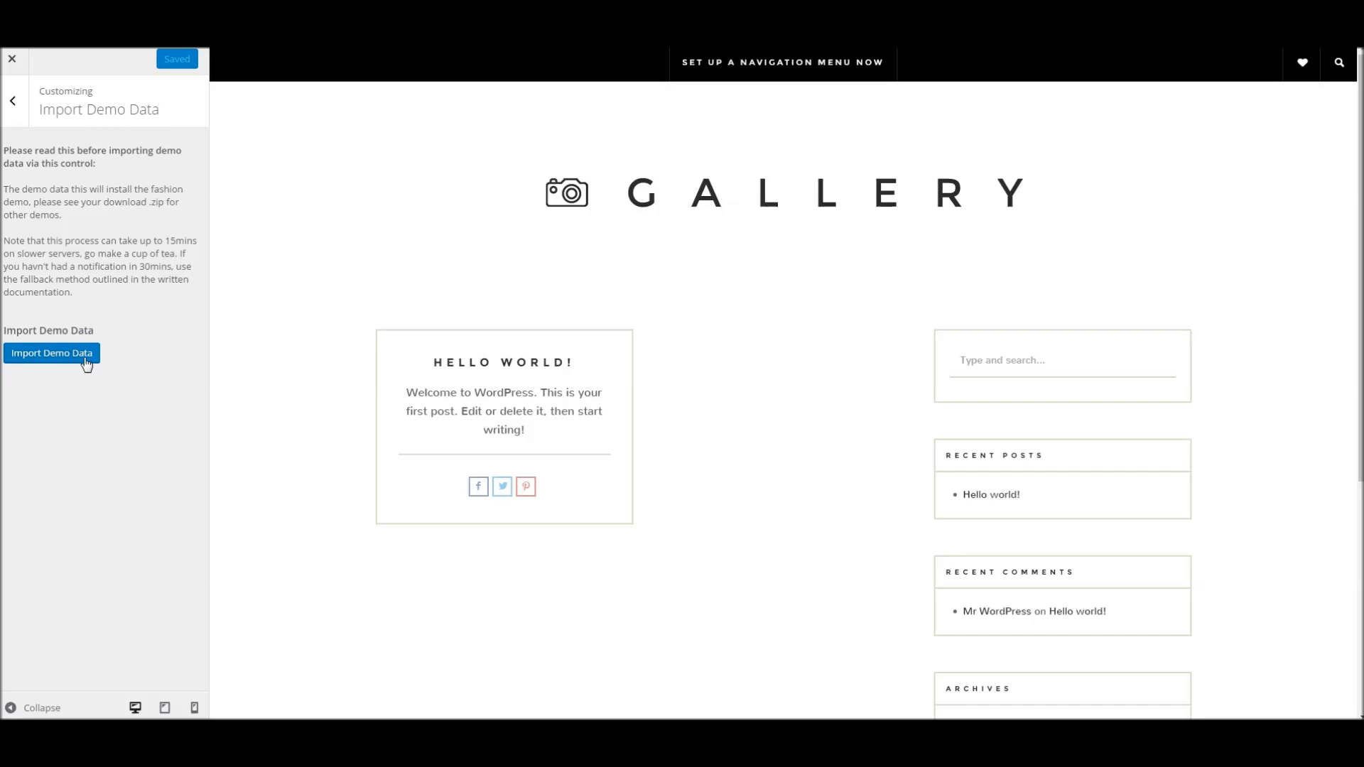
{"action": "left_click", "coordinate": [50, 358]}
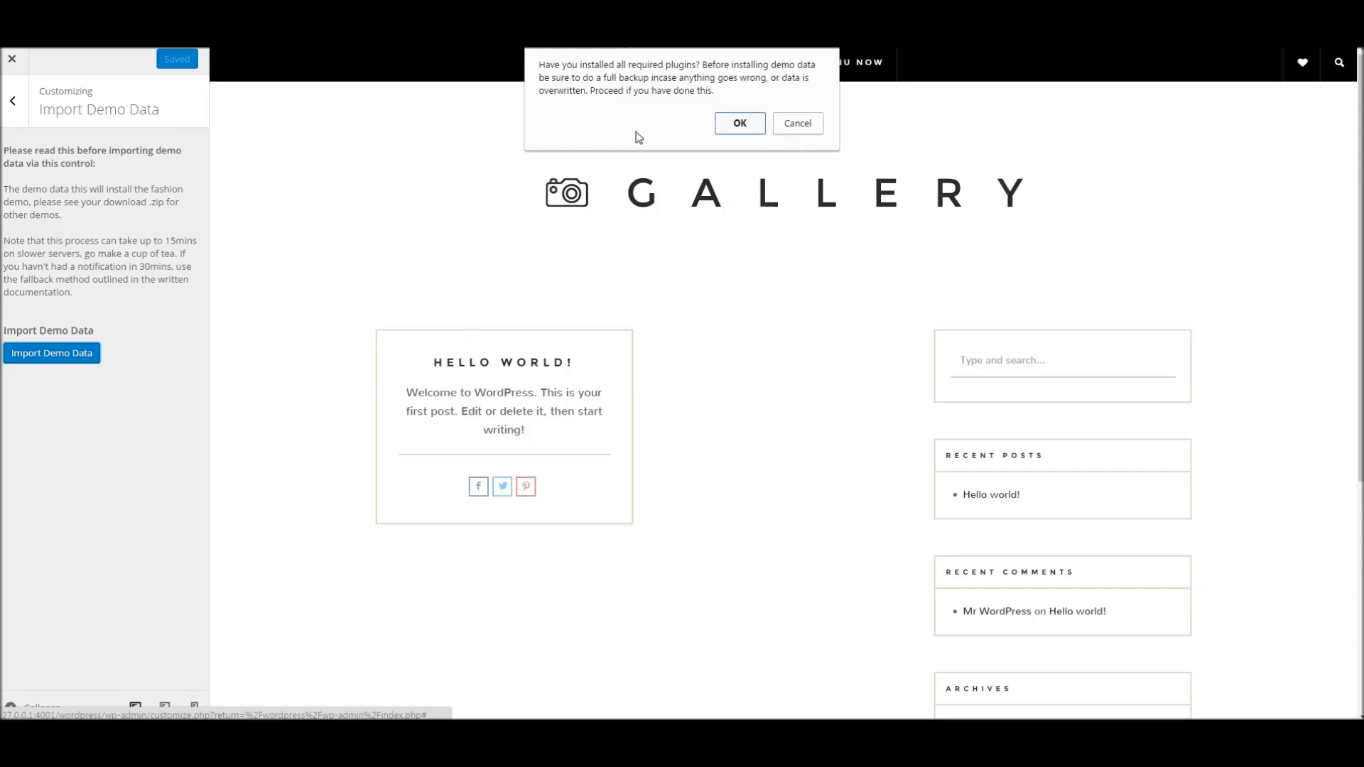
{"action": "left_click", "coordinate": [738, 126]}
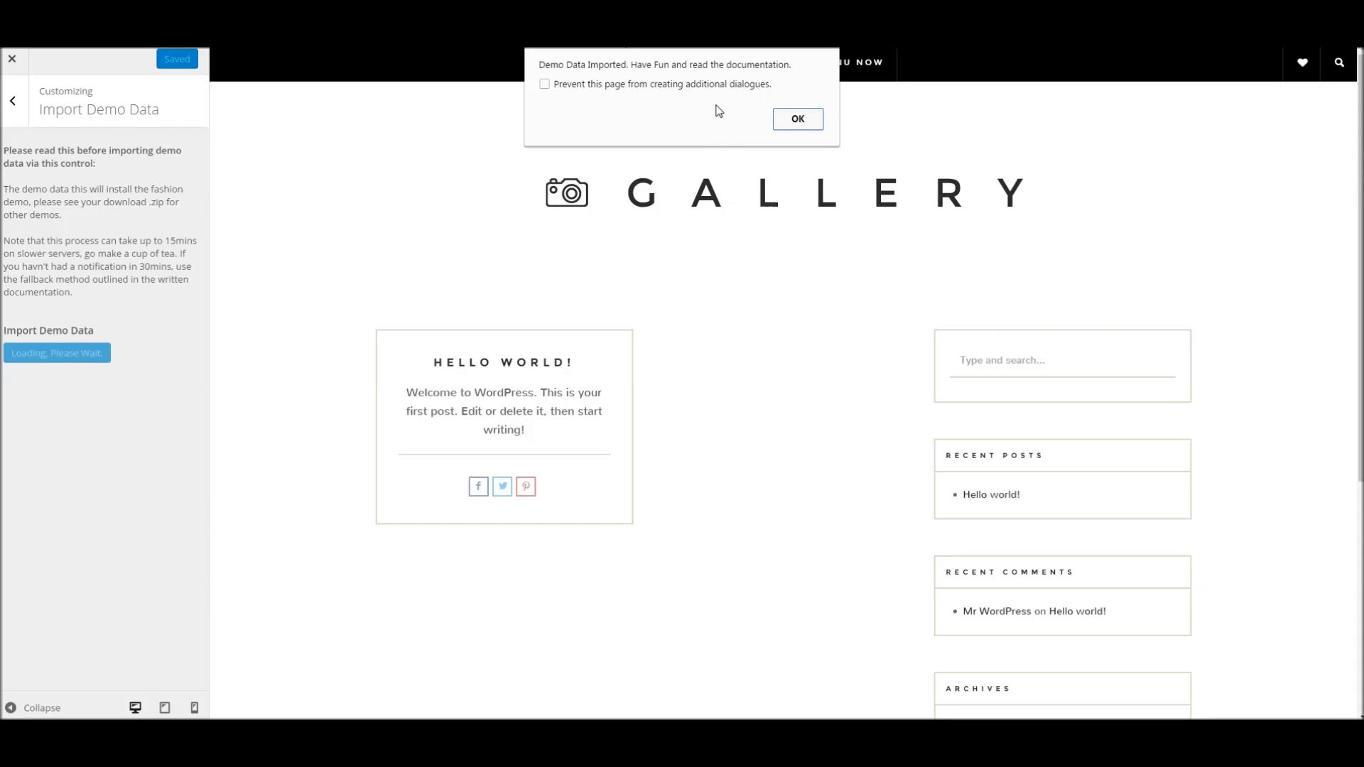
{"action": "left_click", "coordinate": [792, 119]}
Reload the site's front page and look through the imported demo content from start to end.
{"action": "left_click", "coordinate": [213, 7]}
{"action": "right_click", "coordinate": [213, 7]}
{"action": "left_click", "coordinate": [238, 31]}
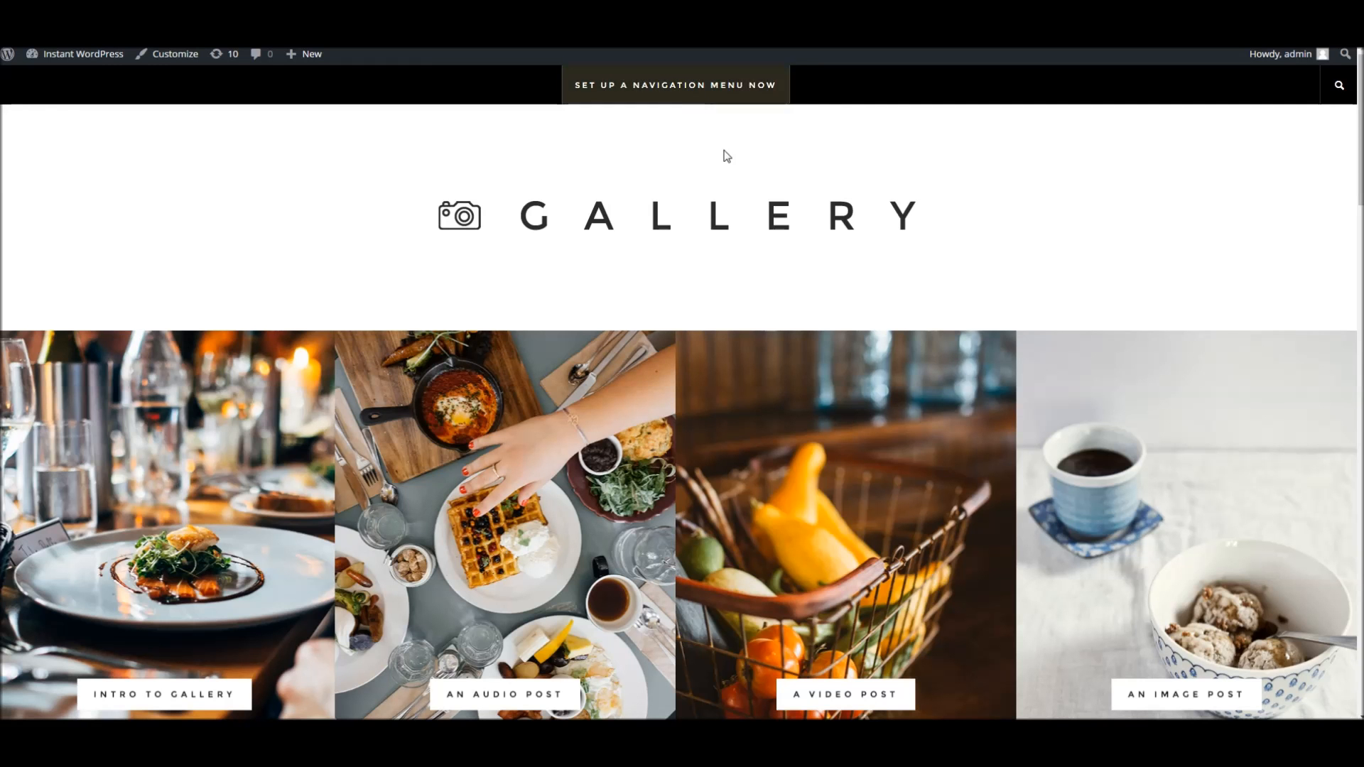
{"action": "scroll", "coordinate": [753, 214], "scroll_direction": "down", "scroll_amount": 15}
{"action": "scroll", "coordinate": [717, 255], "scroll_direction": "down", "scroll_amount": 5}
{"action": "scroll", "coordinate": [718, 255], "scroll_direction": "up", "scroll_amount": 20}
{"action": "scroll", "coordinate": [714, 254], "scroll_direction": "up", "scroll_amount": 3}
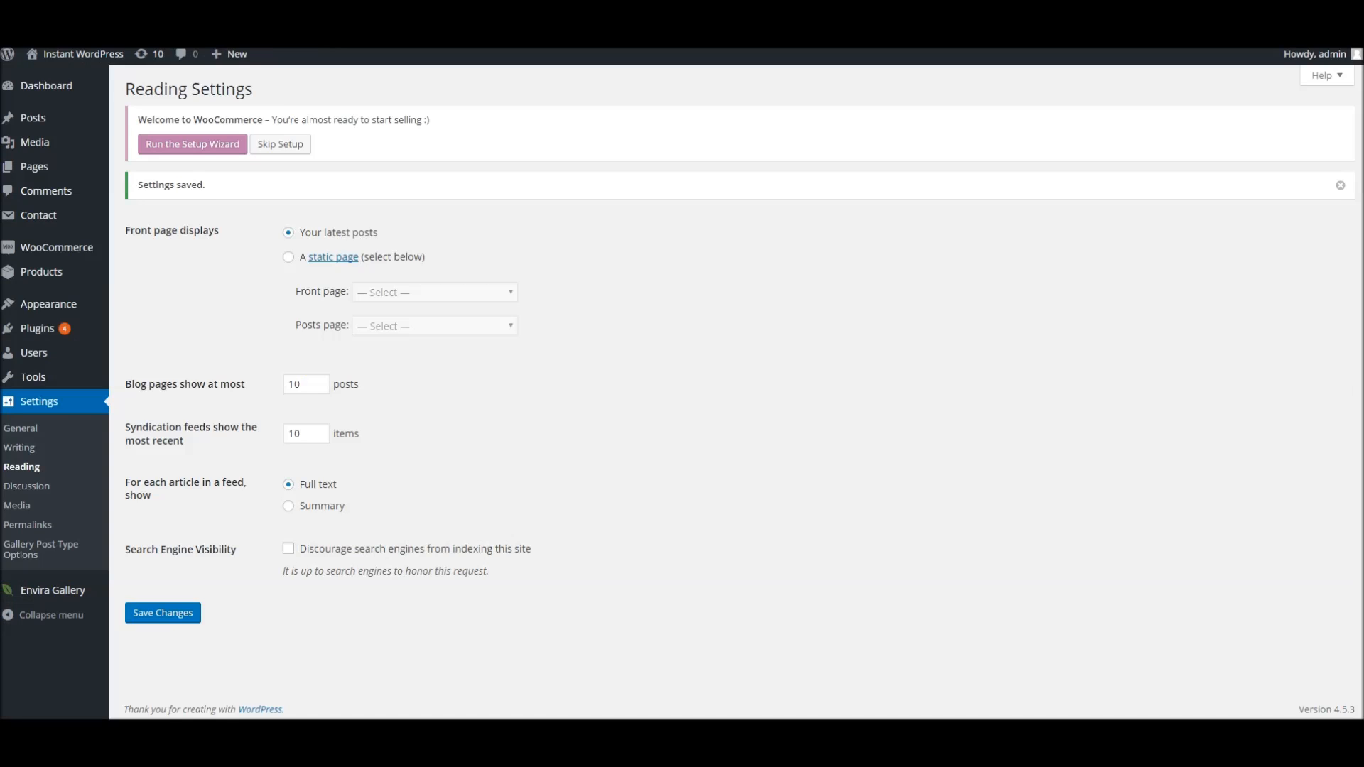
Assign the Standard Navigation, Secondary Navigation and Footer Navigation menus to the theme locations of the same names and save the changes.
{"action": "mouse_move", "coordinate": [63, 311]}
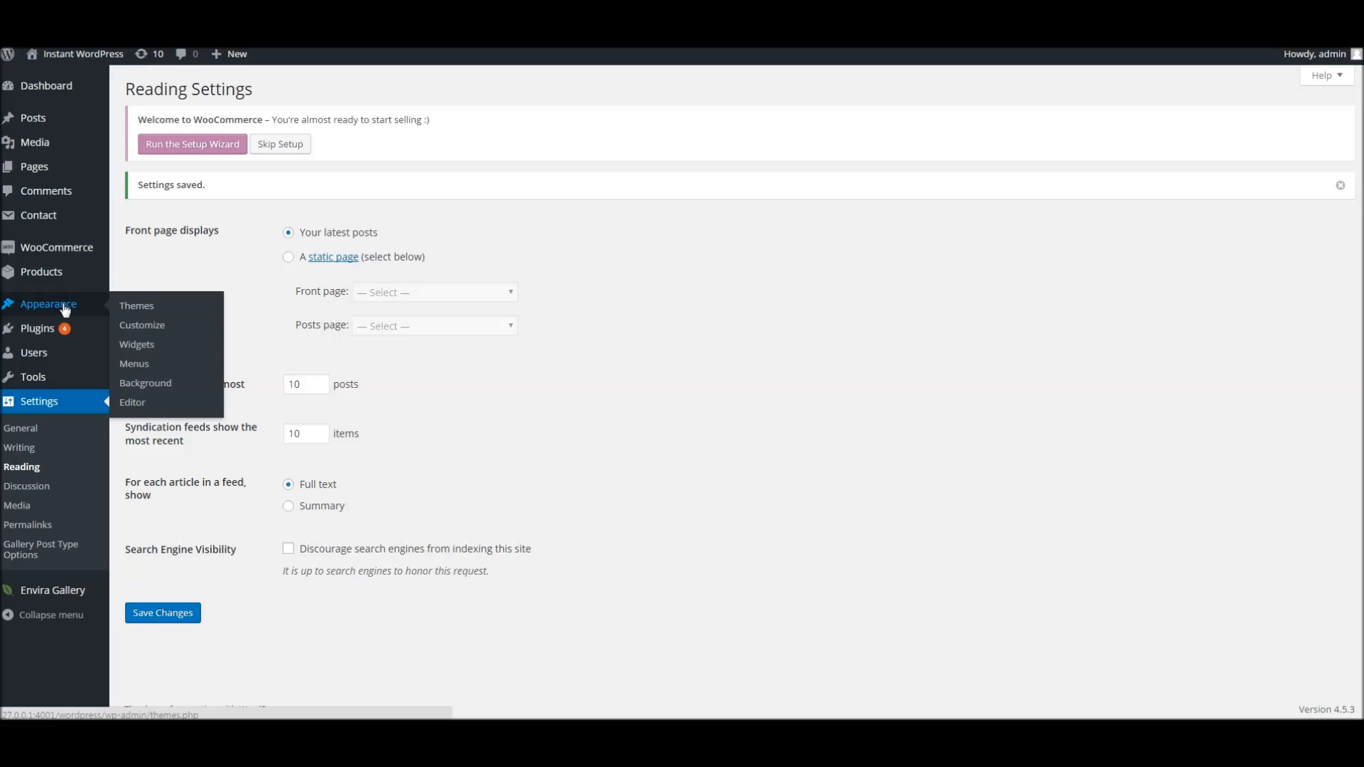
{"action": "left_click", "coordinate": [152, 360]}
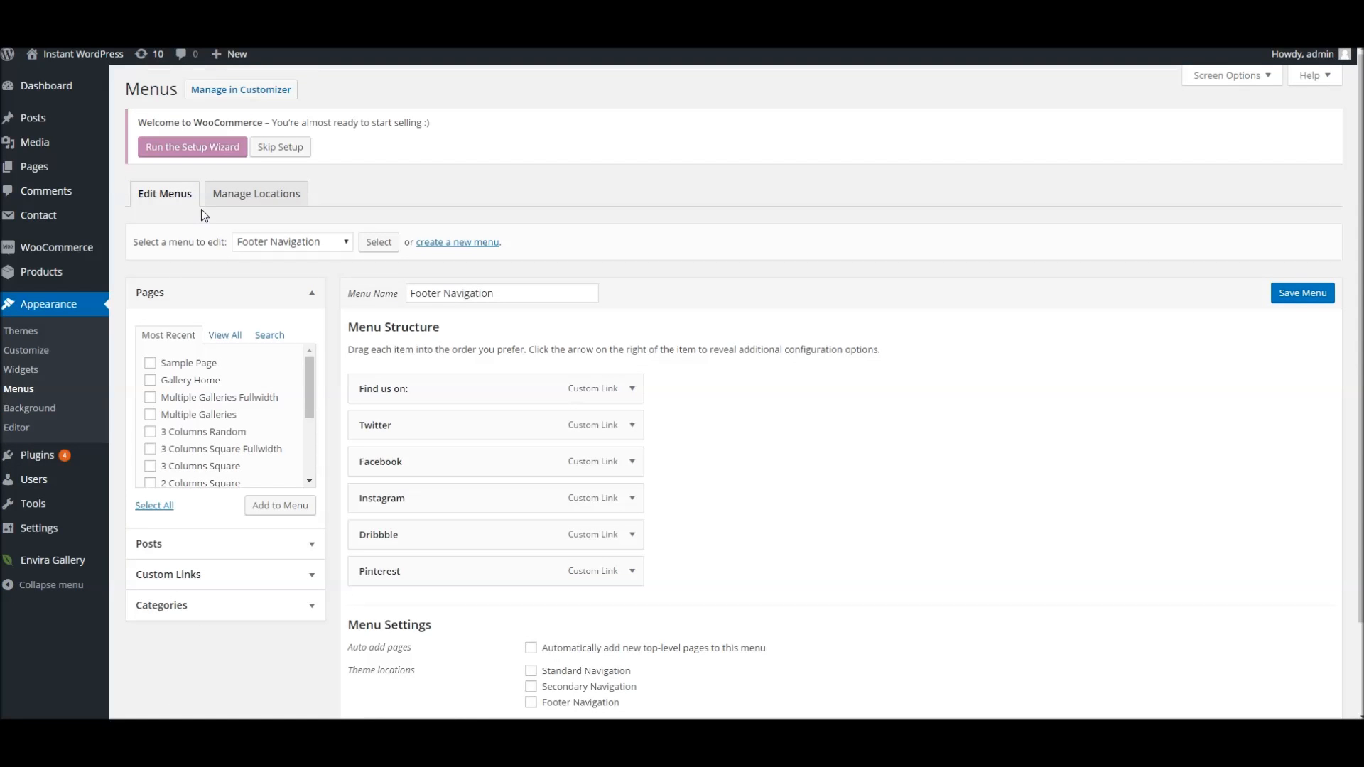
{"action": "left_click", "coordinate": [260, 202]}
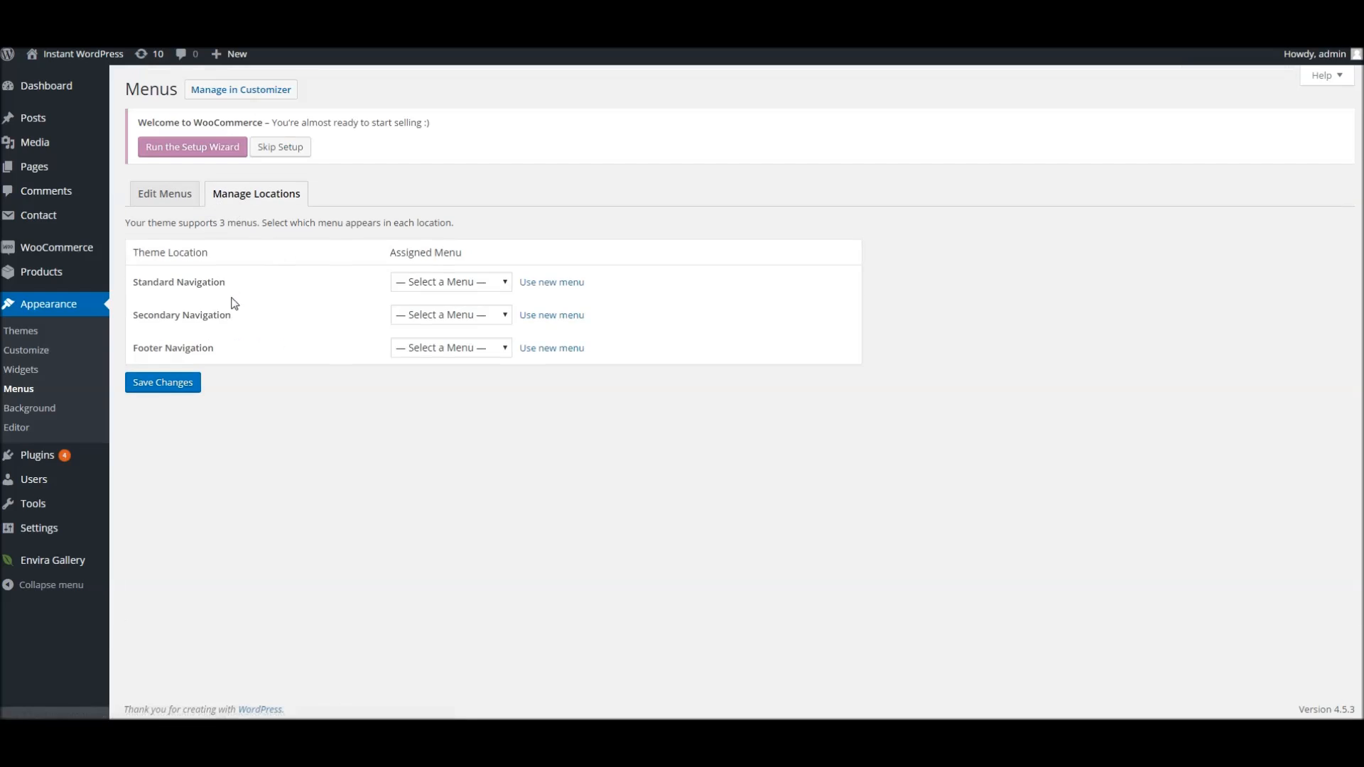
{"action": "left_click", "coordinate": [456, 281]}
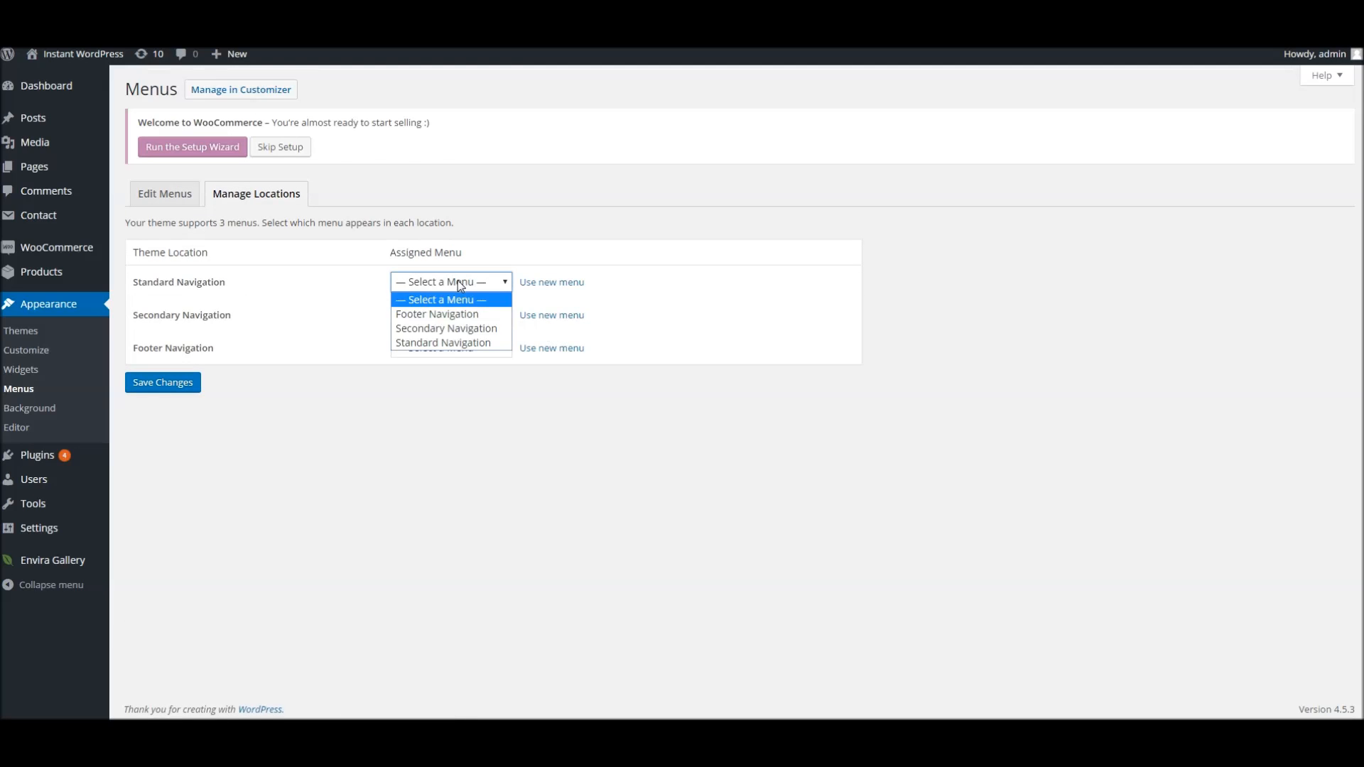
{"action": "left_click", "coordinate": [443, 342]}
{"action": "left_click", "coordinate": [436, 317]}
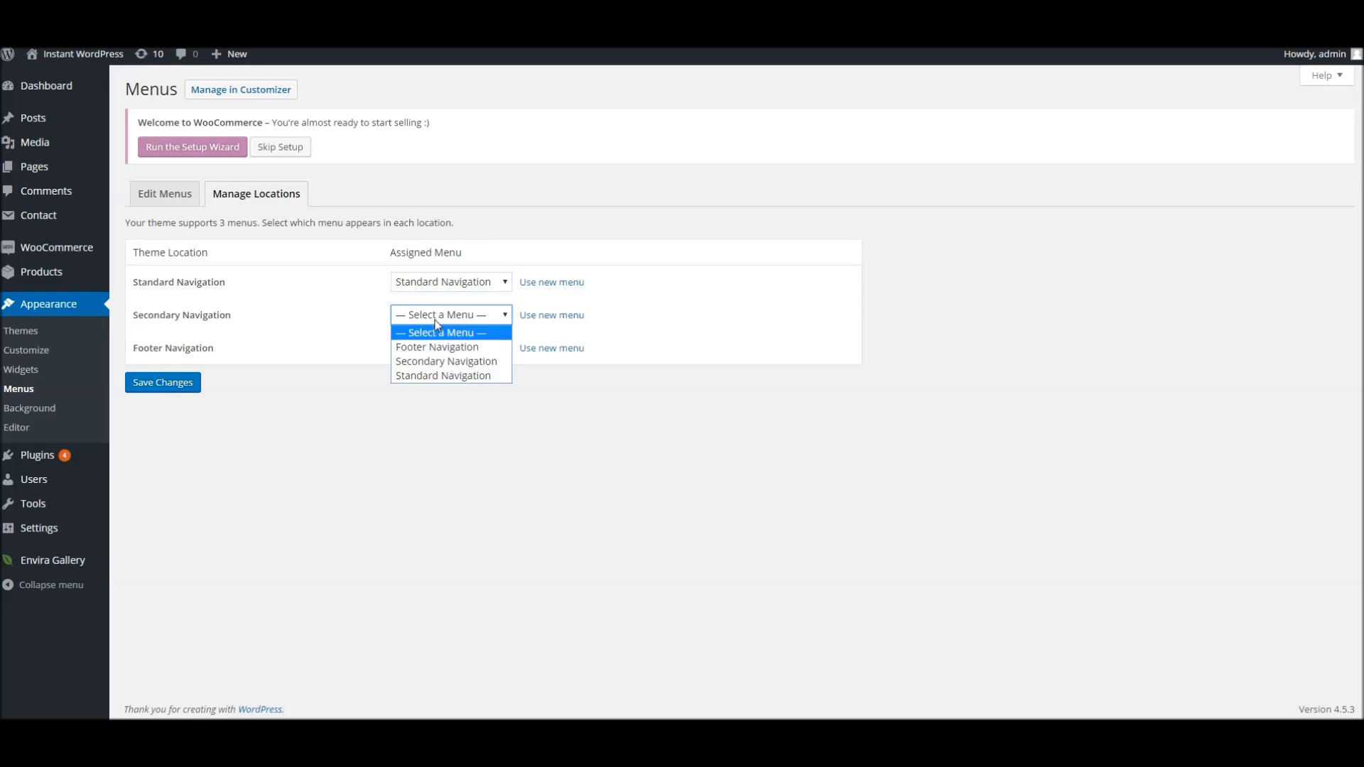
{"action": "left_click", "coordinate": [434, 361]}
{"action": "left_click", "coordinate": [430, 349]}
{"action": "left_click", "coordinate": [436, 376]}
{"action": "left_click", "coordinate": [146, 384]}
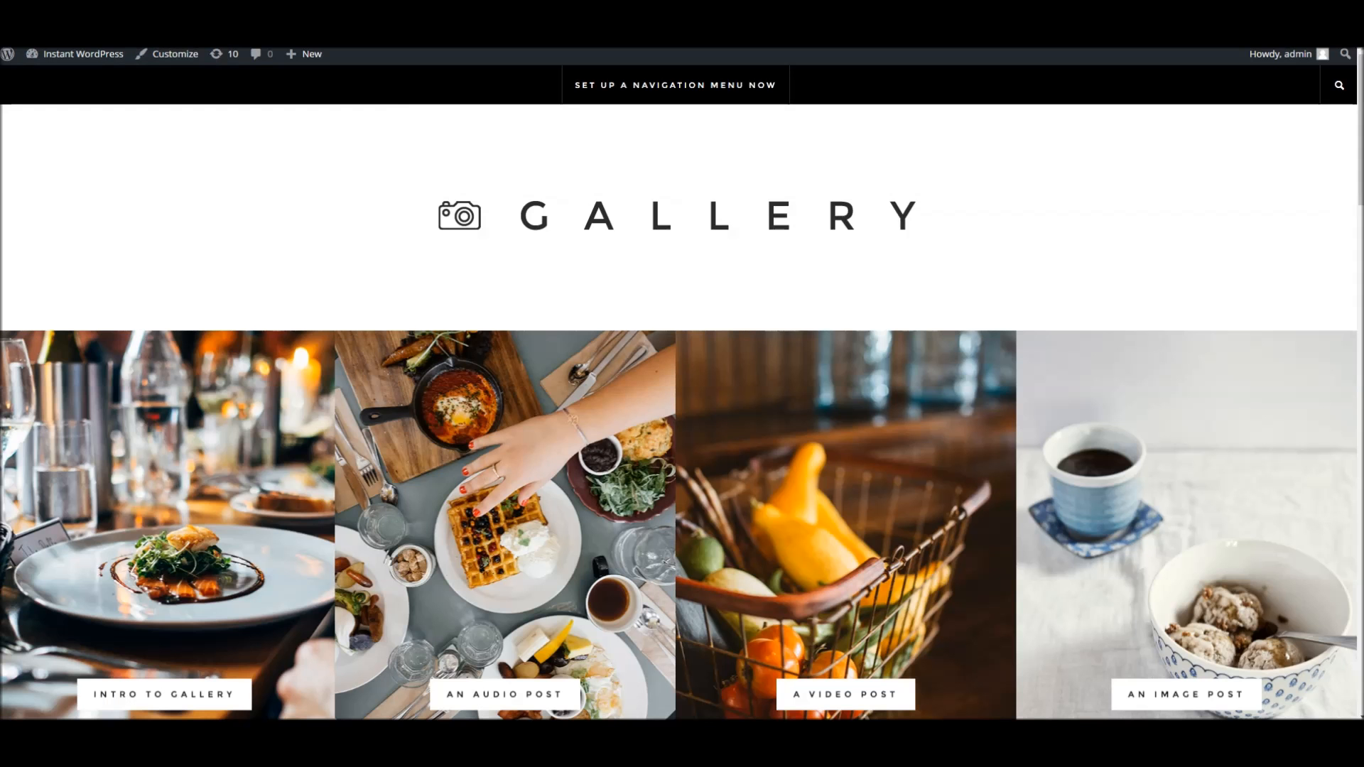
Reload the site's front page and check how the assigned navigation menus appear along the page.
{"action": "right_click", "coordinate": [211, 4]}
{"action": "left_click", "coordinate": [245, 27]}
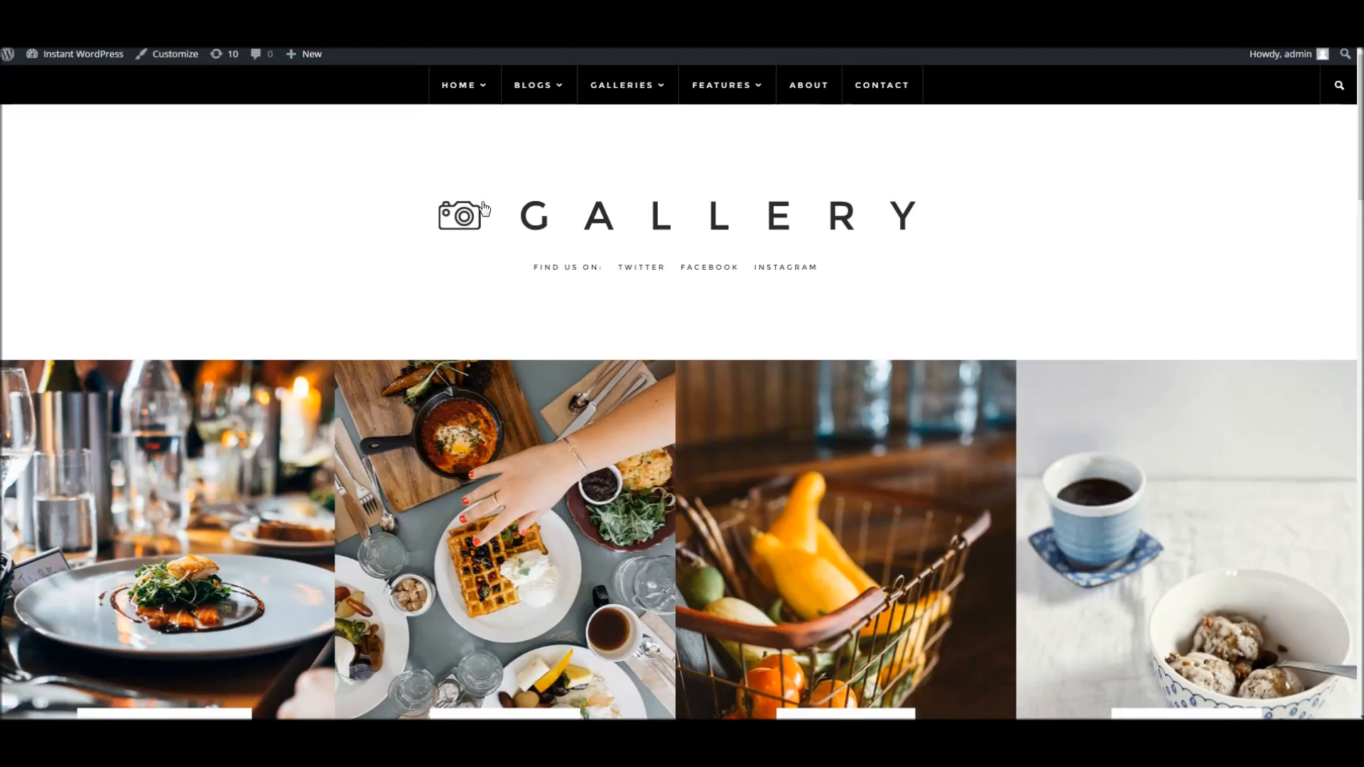
{"action": "scroll", "coordinate": [666, 202], "scroll_direction": "down", "scroll_amount": 2}
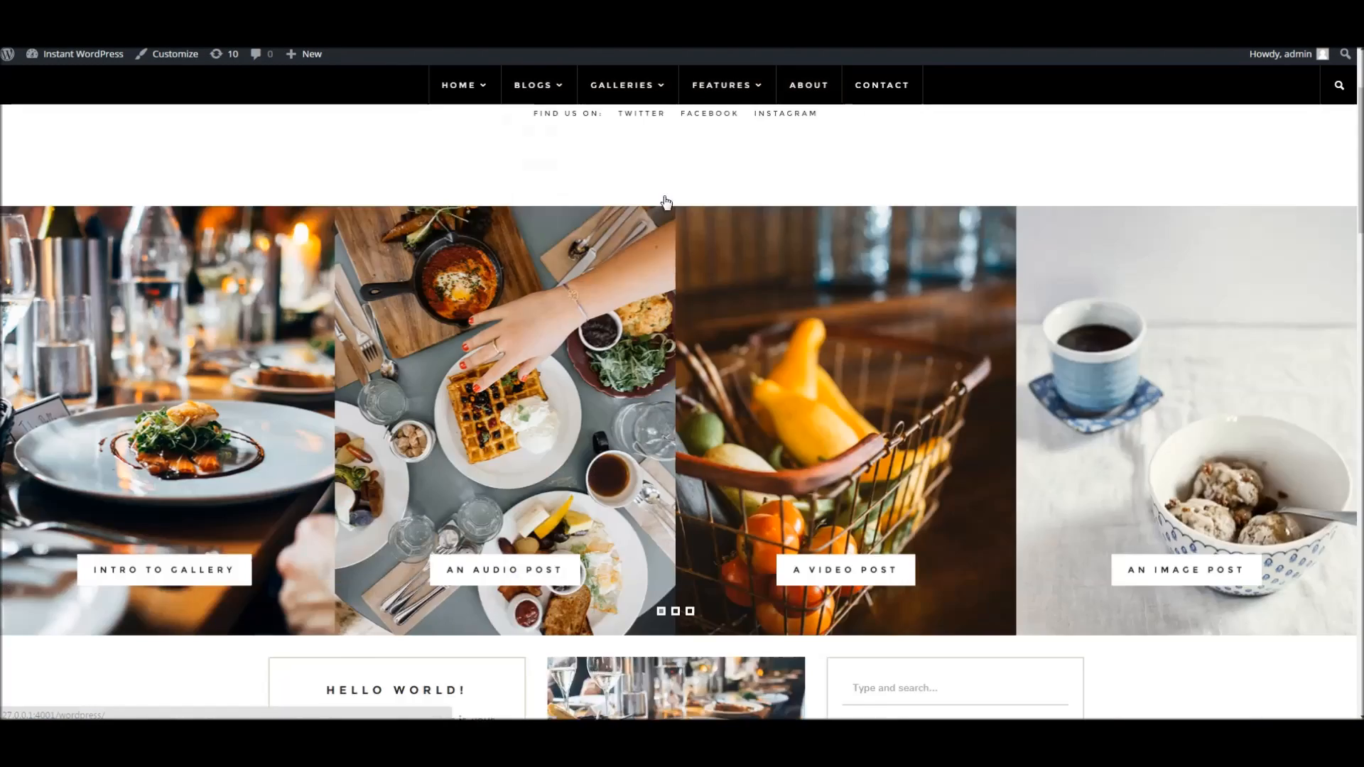
{"action": "scroll", "coordinate": [653, 227], "scroll_direction": "down", "scroll_amount": 15}
{"action": "scroll", "coordinate": [645, 237], "scroll_direction": "up", "scroll_amount": 8}
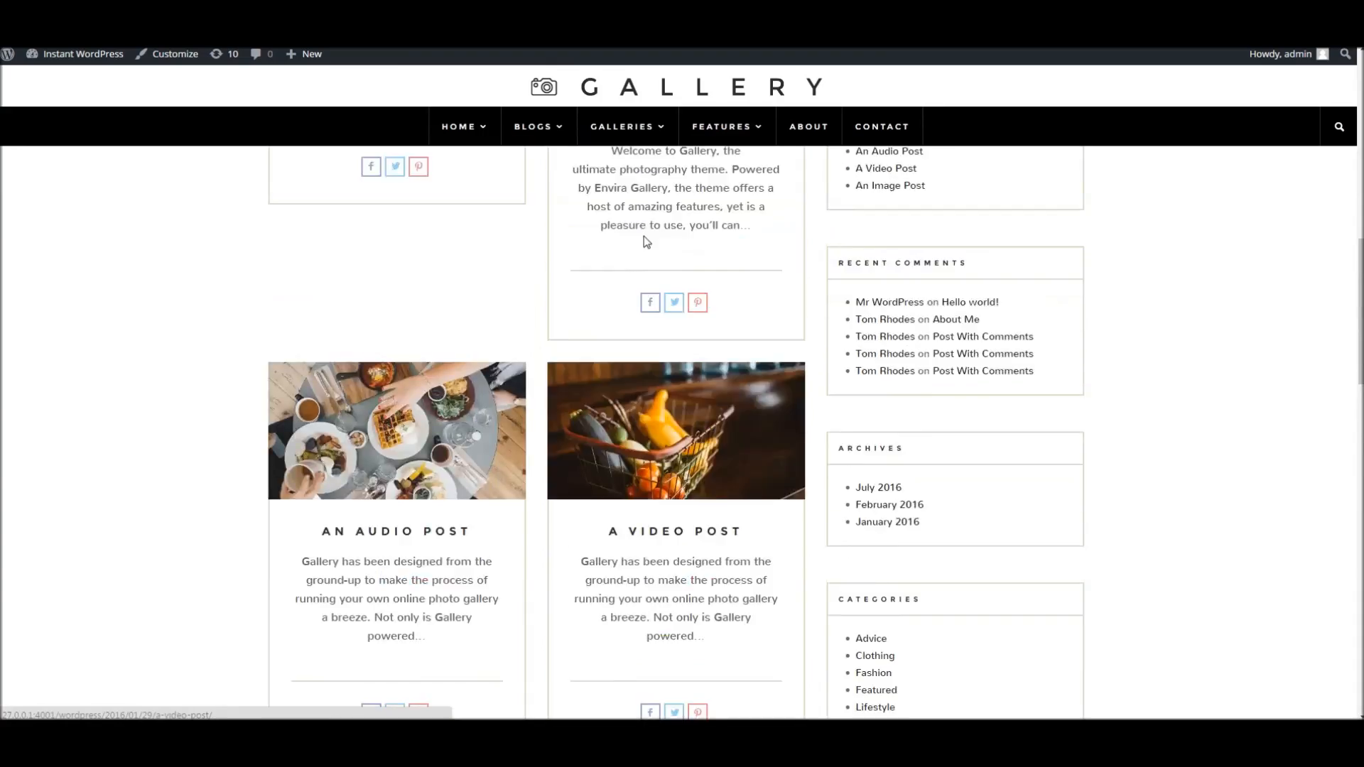
{"action": "scroll", "coordinate": [644, 235], "scroll_direction": "up", "scroll_amount": 10}
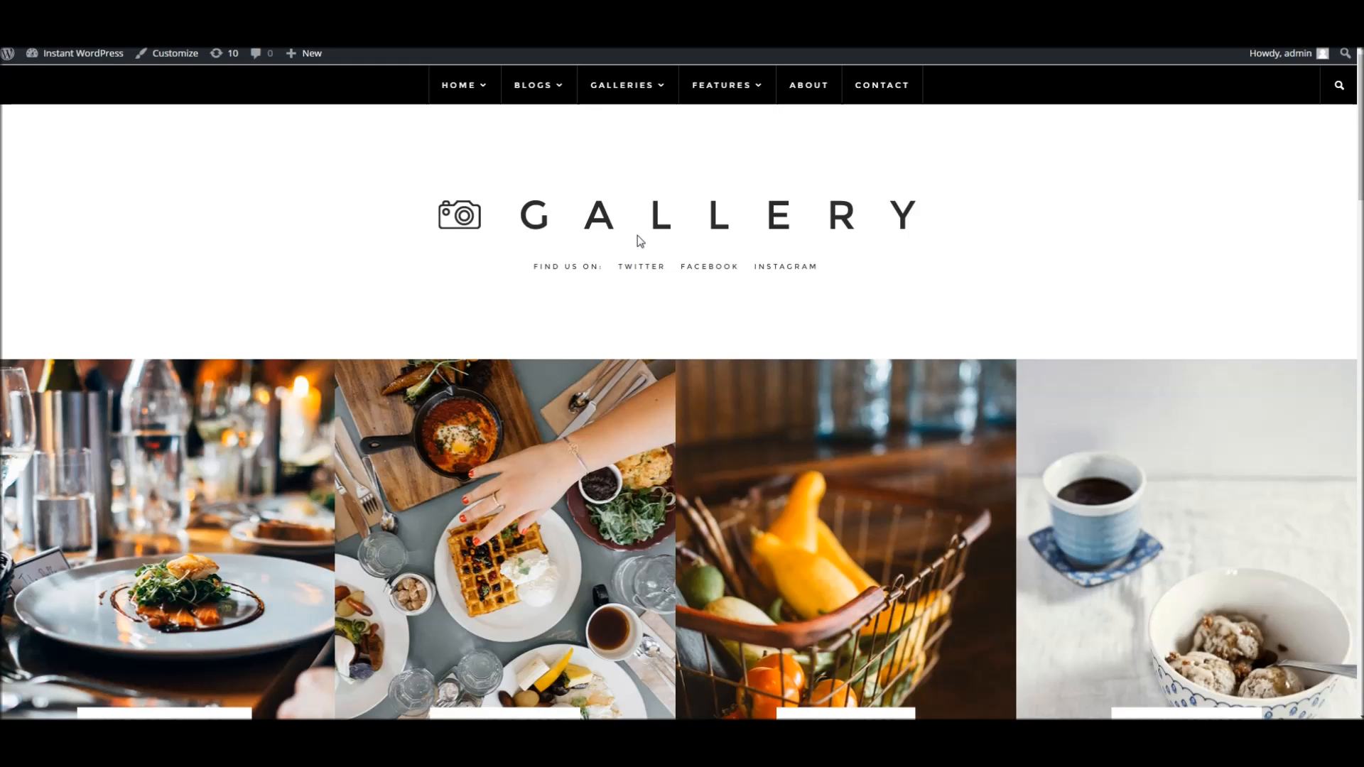